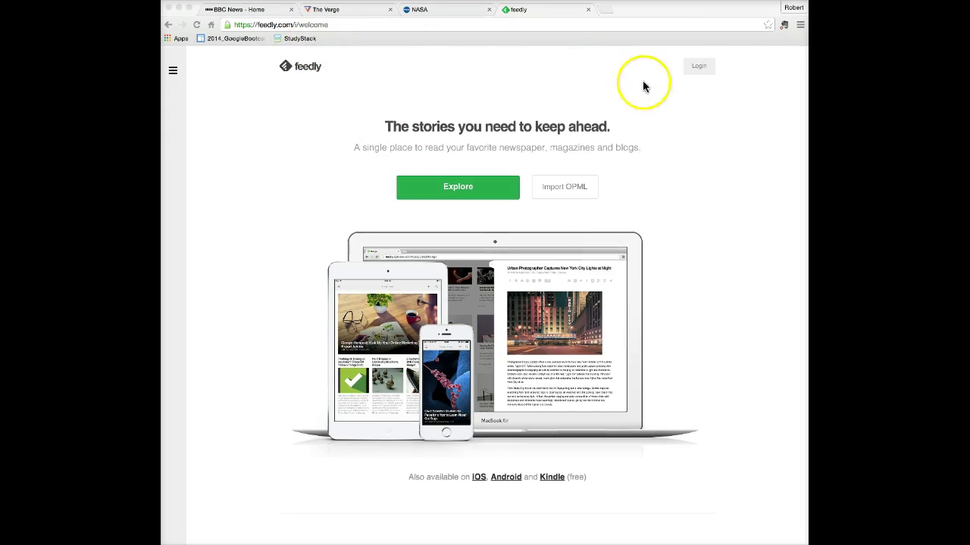
# Step: Log in to the feedly account using the Twitter sign-in option
pyautogui.click(699, 67)
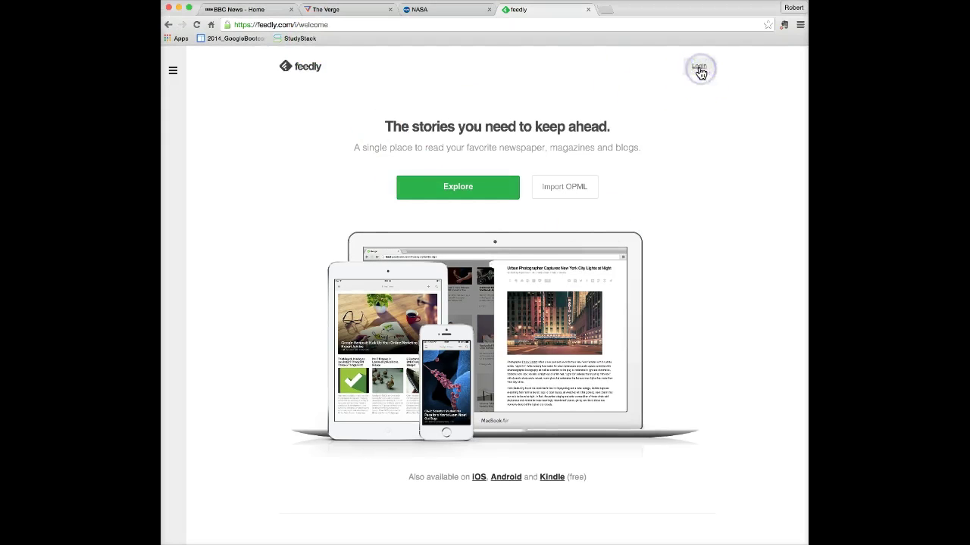
pyautogui.moveTo(746, 18); pyautogui.dragTo(633, 27)
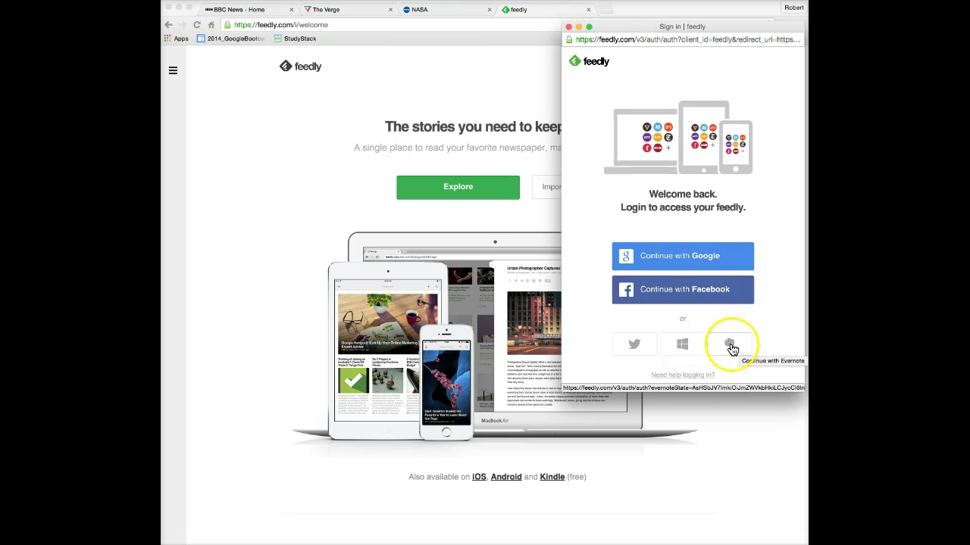
pyautogui.click(641, 347)
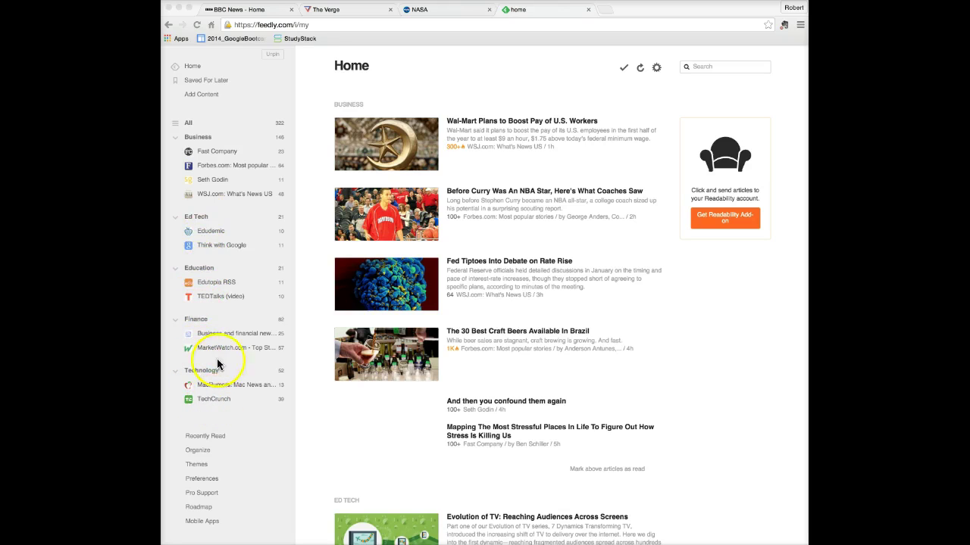
# Step: Open the Fast Company feed from the Business collection
pyautogui.click(222, 152)
pyautogui.click(222, 151)
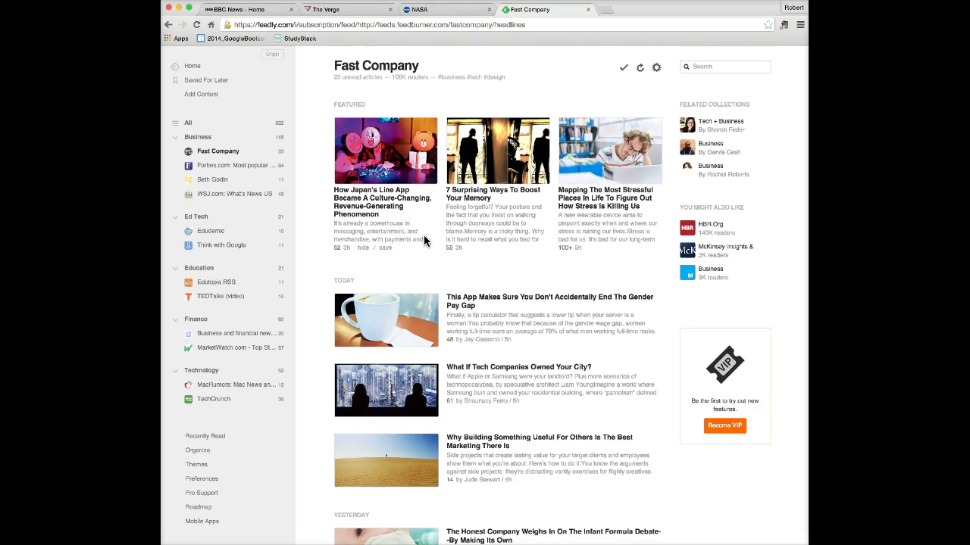
# Step: Try the Cards, Full Articles and Title Only presentations on the Fast Company feed, ending with Magazine
pyautogui.click(656, 69)
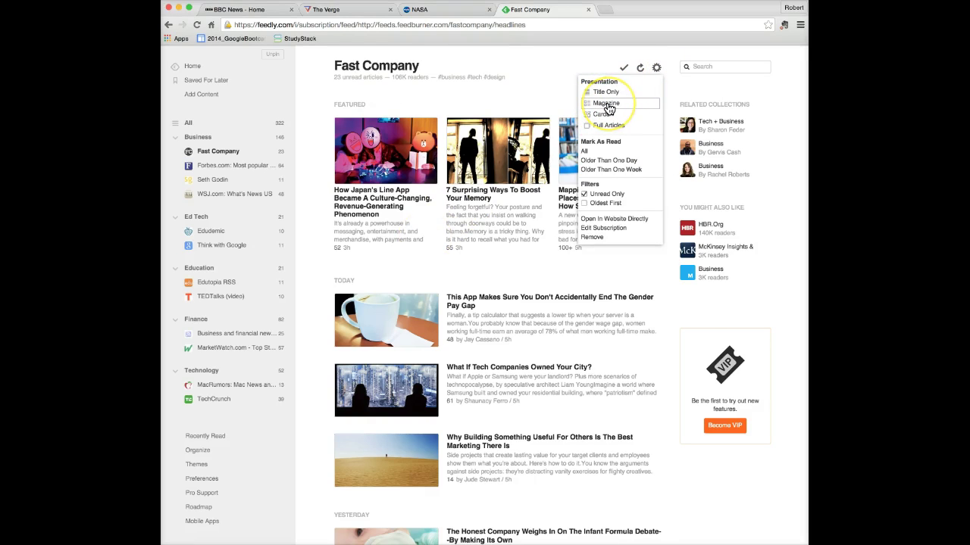
pyautogui.click(604, 114)
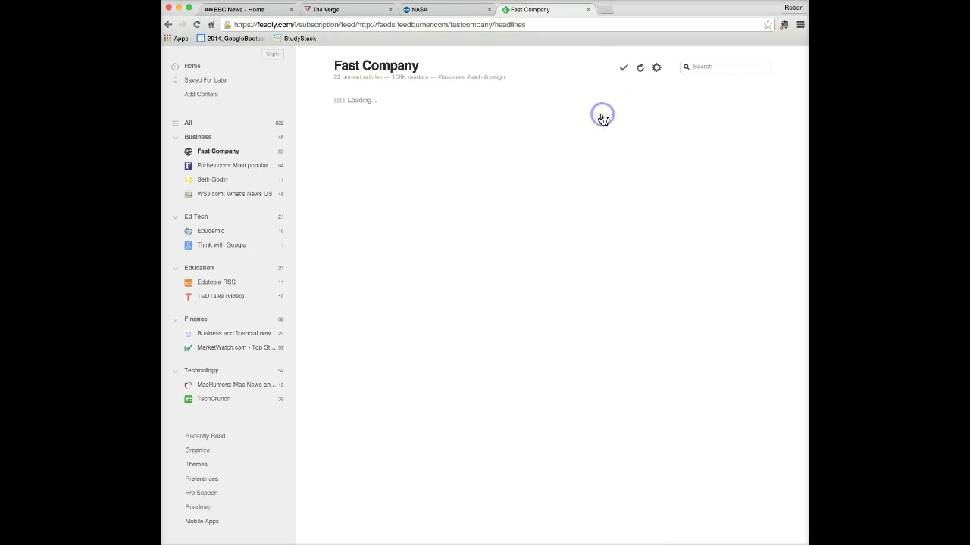
pyautogui.click(657, 70)
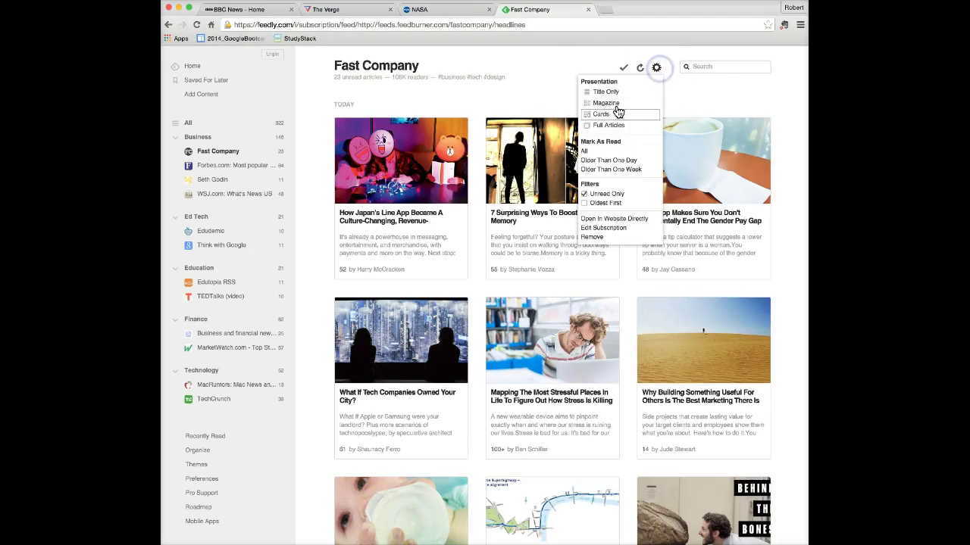
pyautogui.click(606, 127)
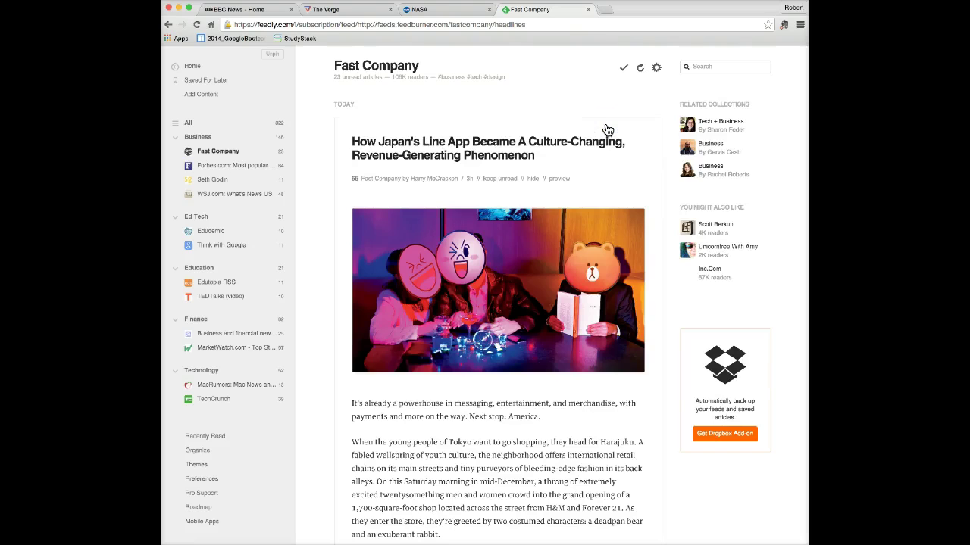
pyautogui.click(657, 68)
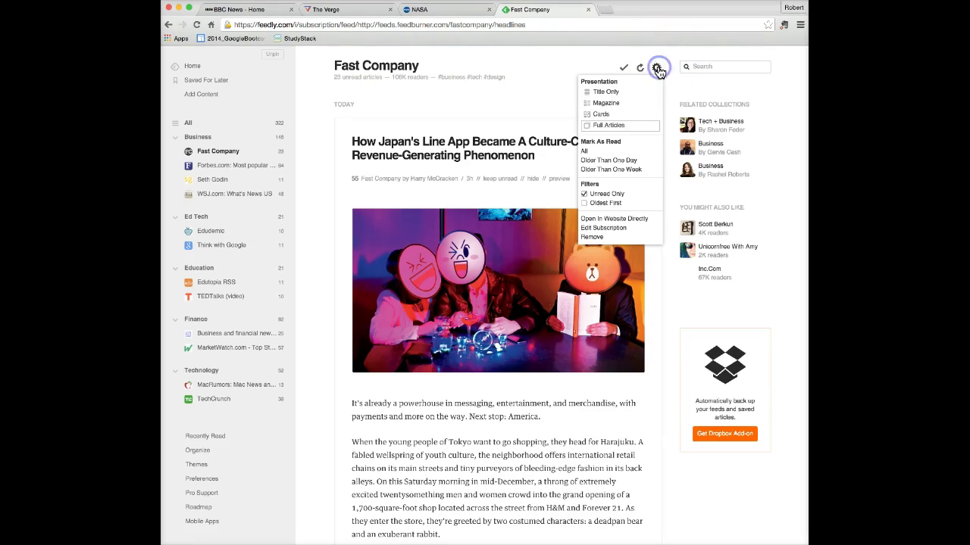
pyautogui.click(611, 92)
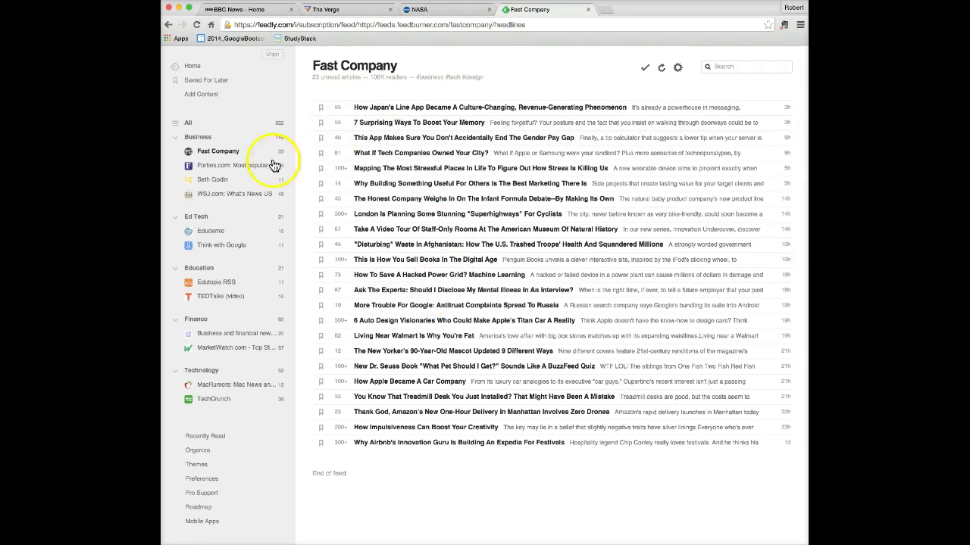
pyautogui.click(678, 72)
pyautogui.click(637, 103)
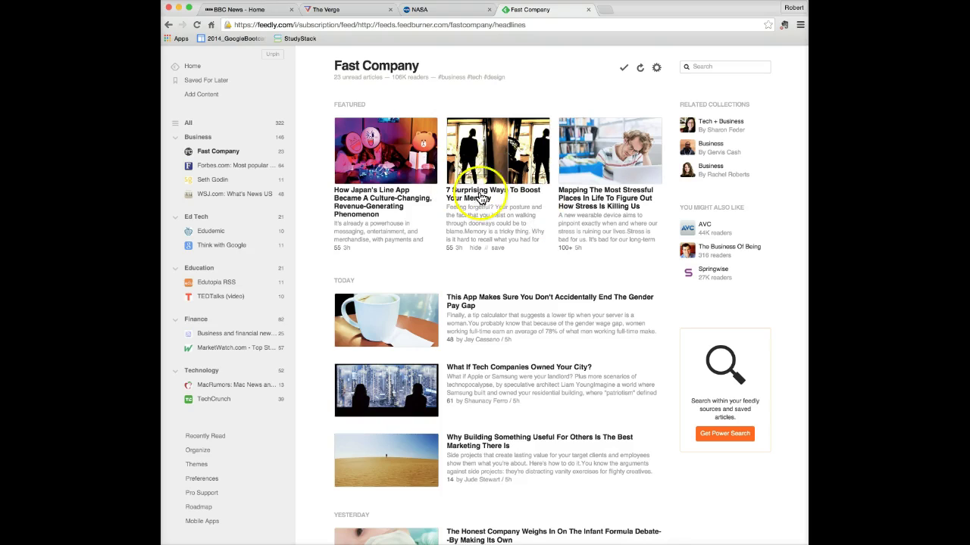
# Step: Explore the Tech topic from the suggested search topics
pyautogui.click(688, 66)
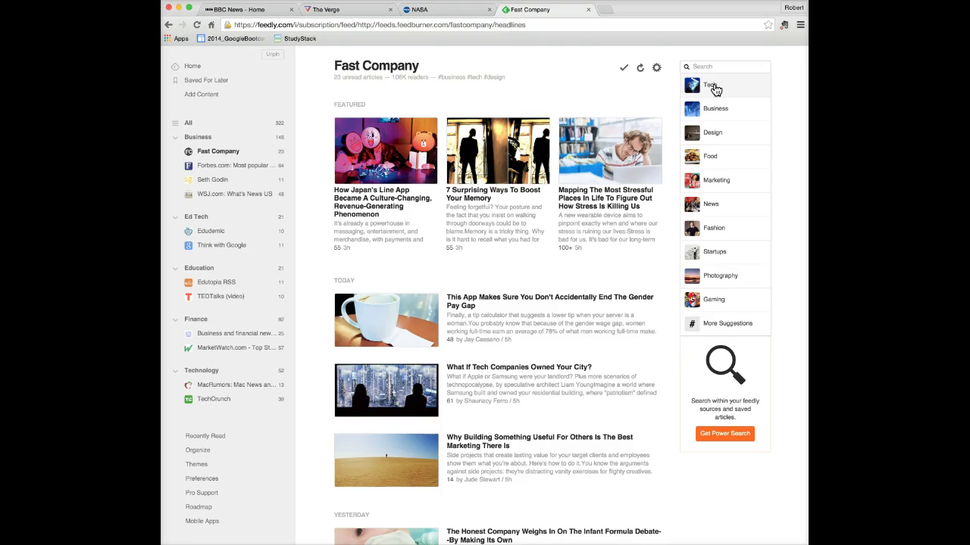
pyautogui.click(717, 113)
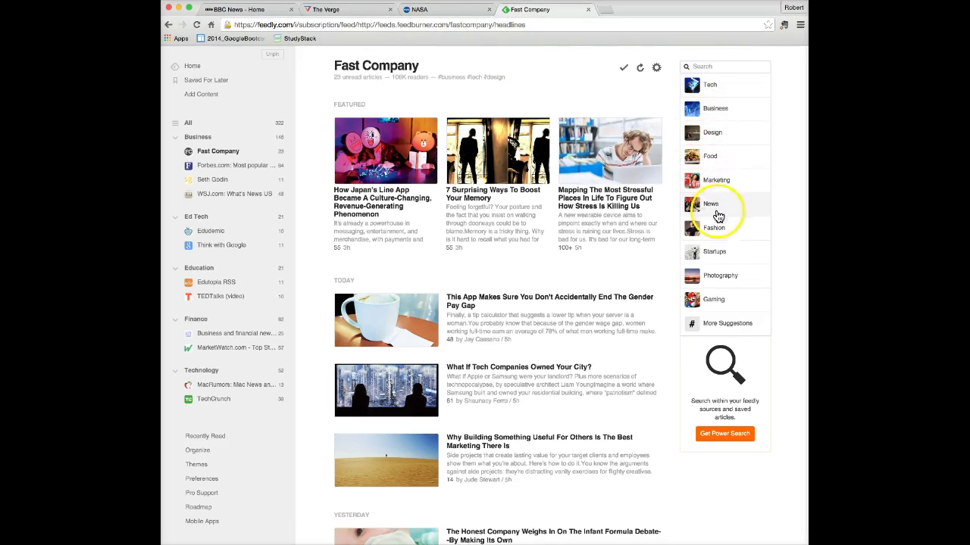
pyautogui.click(712, 88)
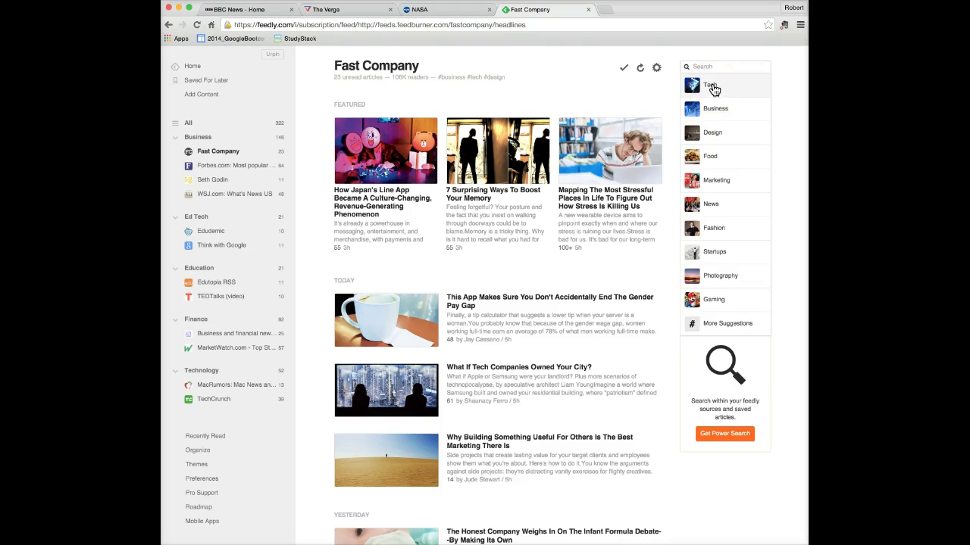
pyautogui.click(712, 87)
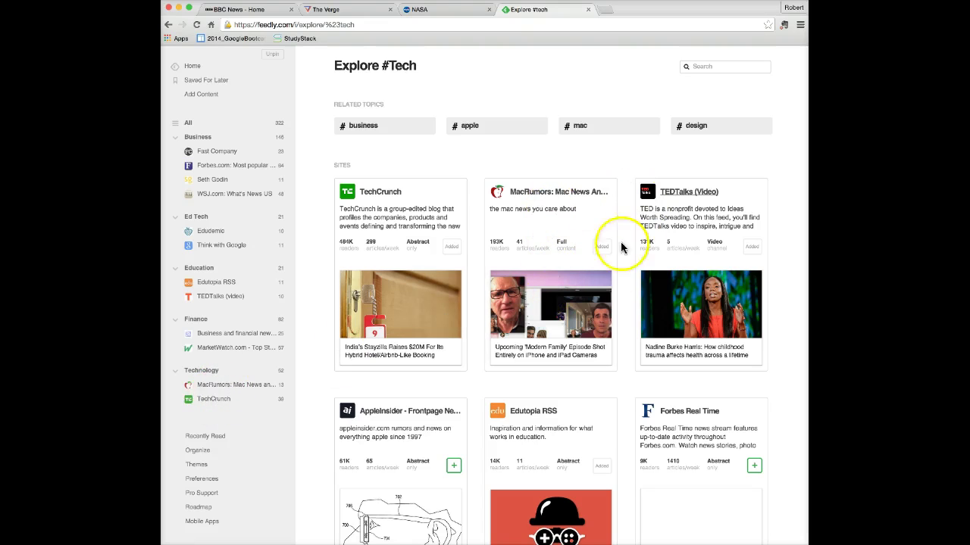
# Step: Add the AppleInsider - Frontpage News feed to the Technology collection, unselecting the suggested new tech collection
pyautogui.scroll(-2, 530, 313)
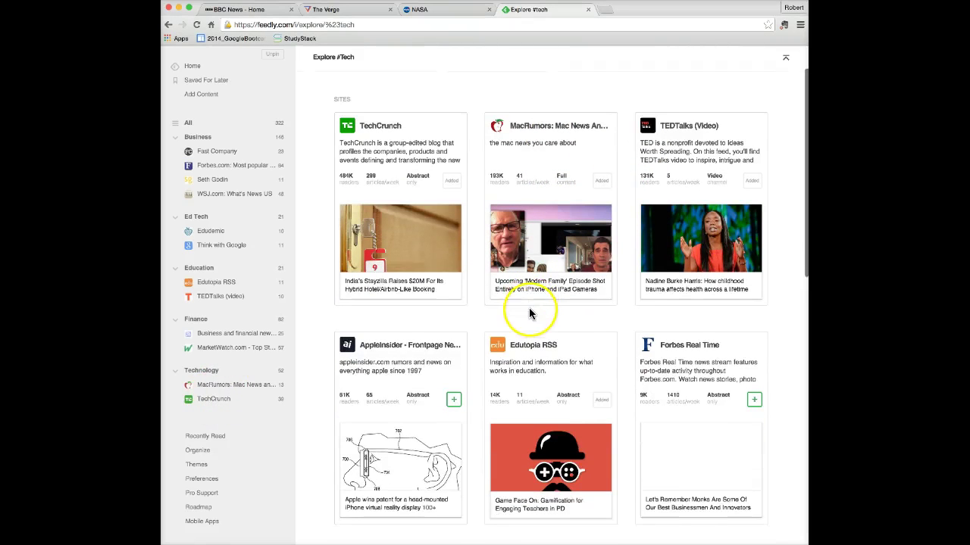
pyautogui.scroll(-1, 493, 314)
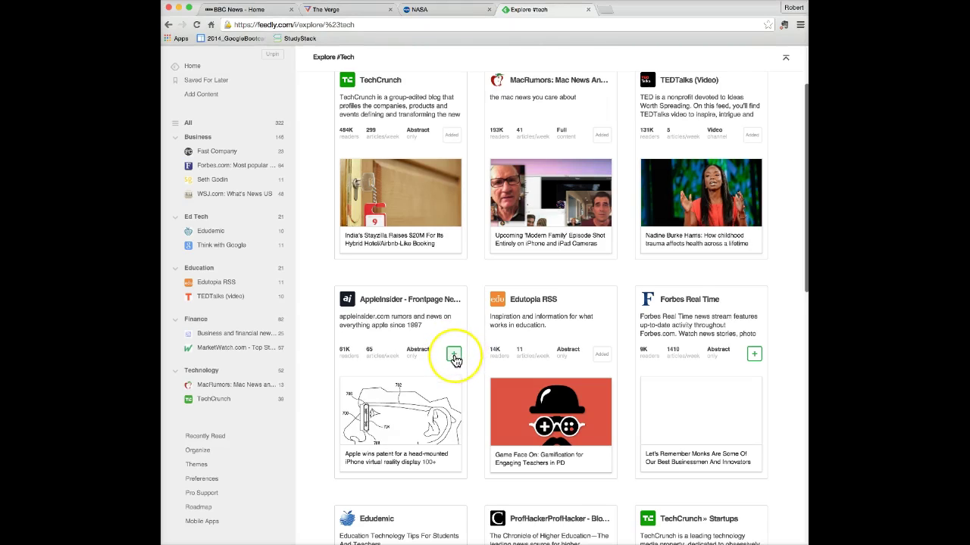
pyautogui.scroll(1, 455, 359)
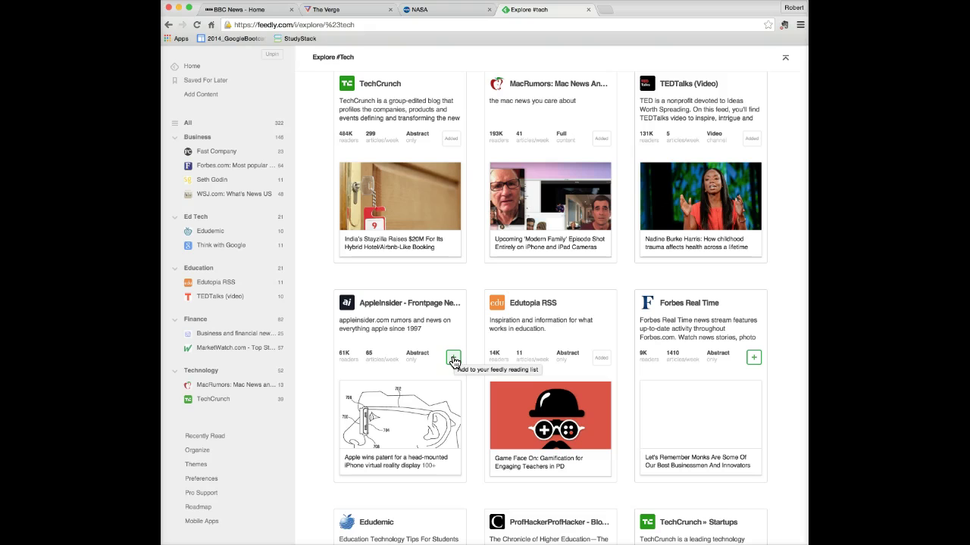
pyautogui.click(453, 361)
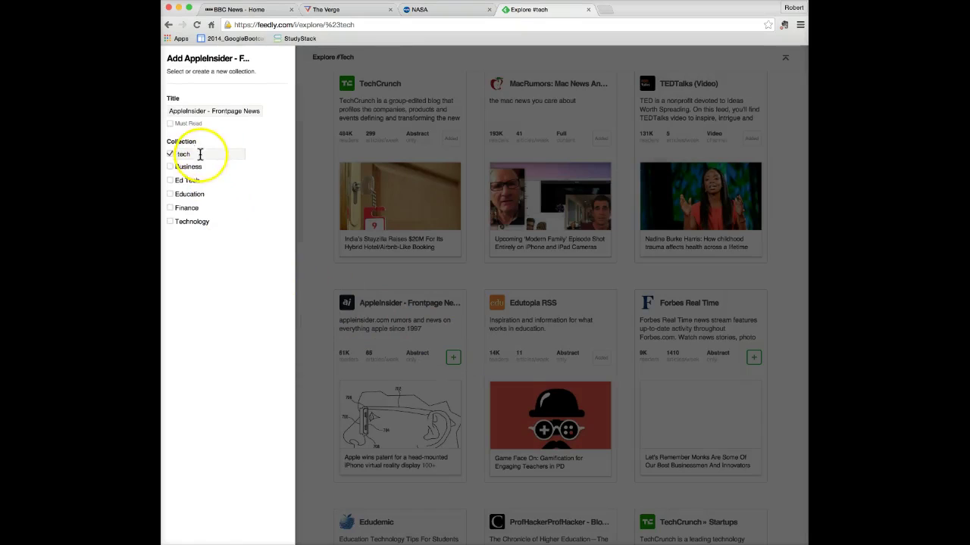
pyautogui.click(171, 226)
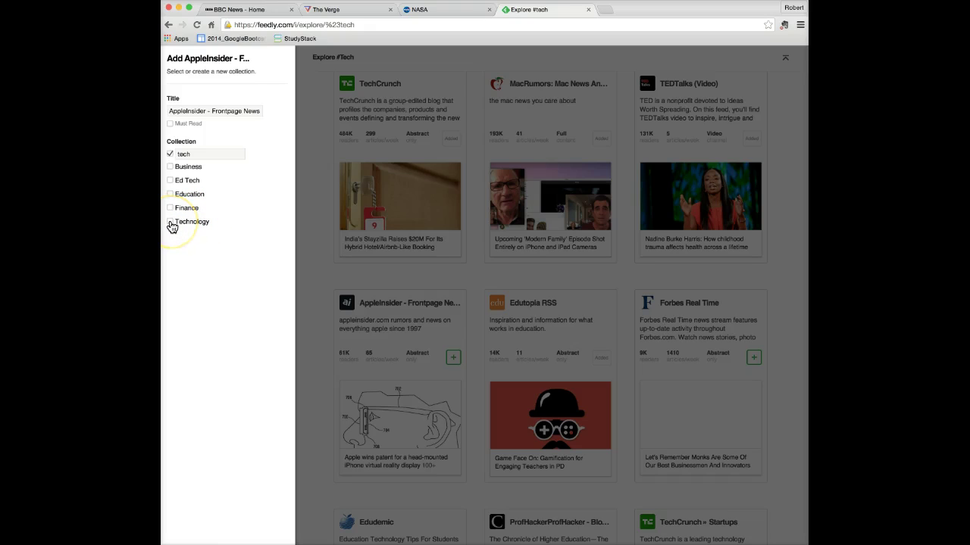
pyautogui.click(171, 223)
pyautogui.click(177, 152)
pyautogui.click(171, 156)
pyautogui.click(198, 543)
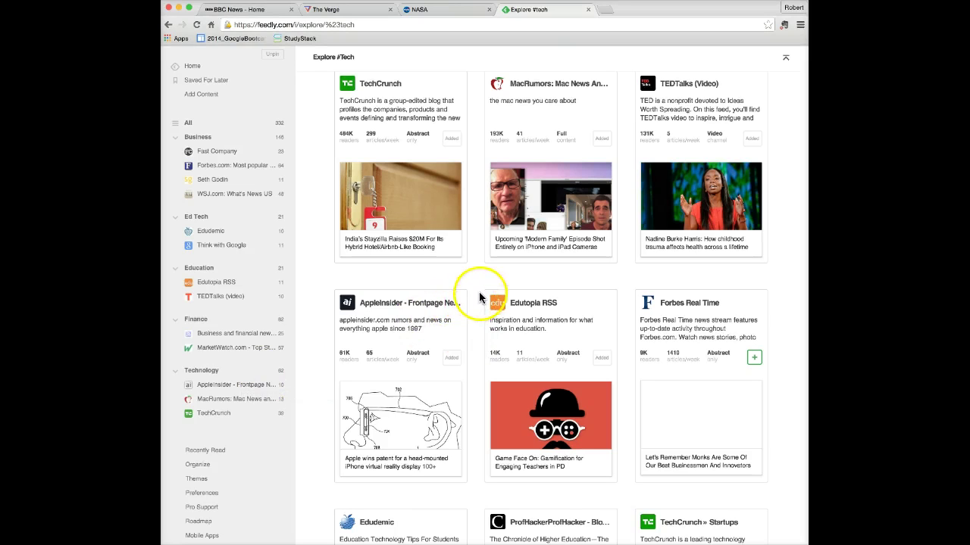
# Step: Switch to the open BBC News page and open its RSS feed
pyautogui.click(263, 9)
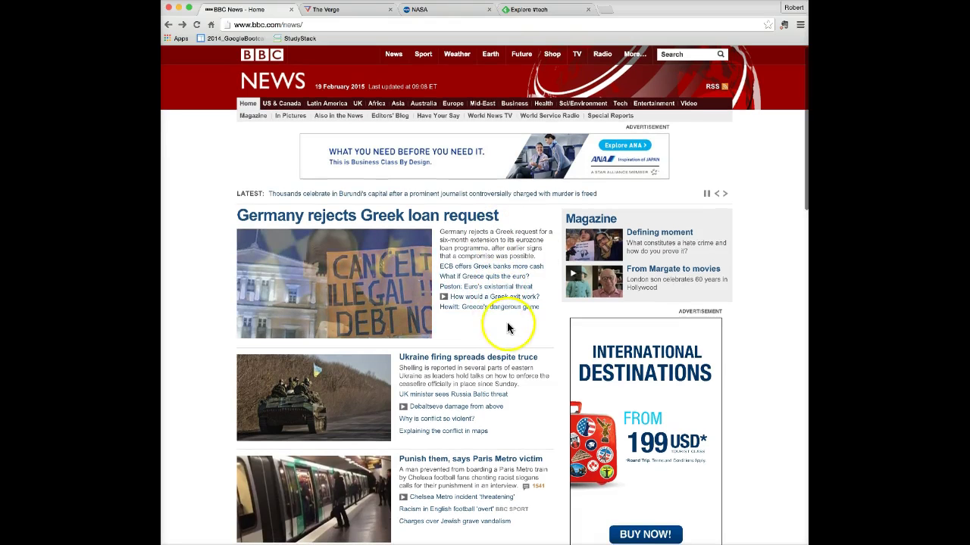
pyautogui.scroll(-1, 478, 339)
pyautogui.scroll(-2, 478, 339)
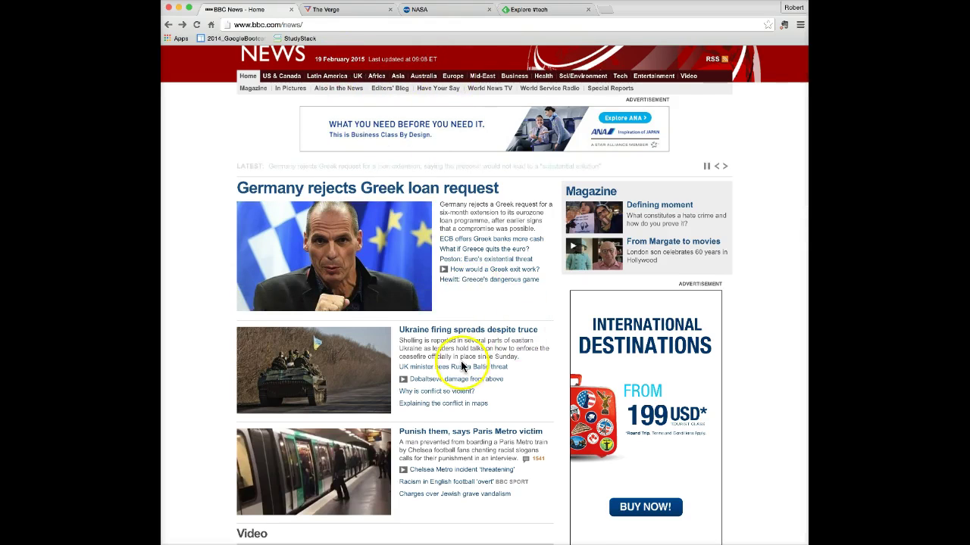
pyautogui.scroll(1, 461, 361)
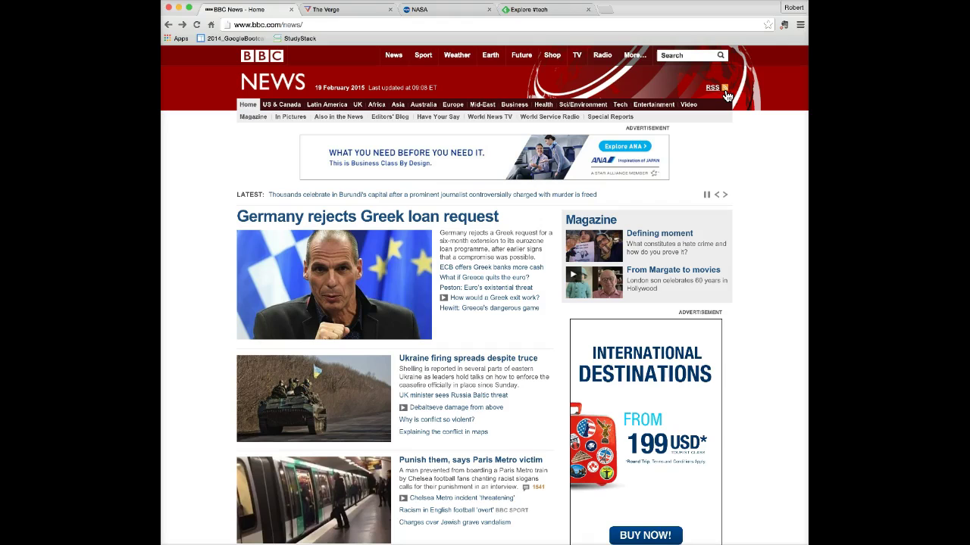
pyautogui.click(714, 91)
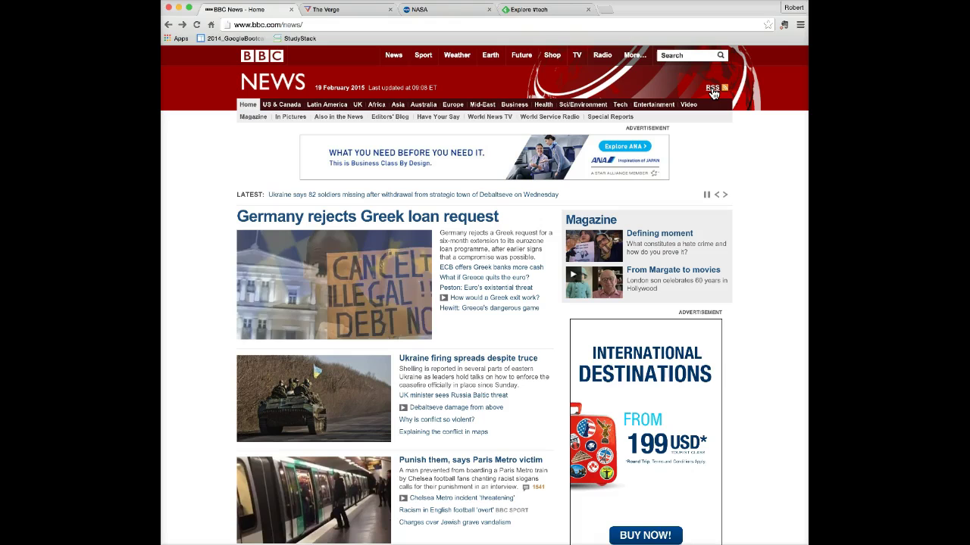
pyautogui.click(713, 89)
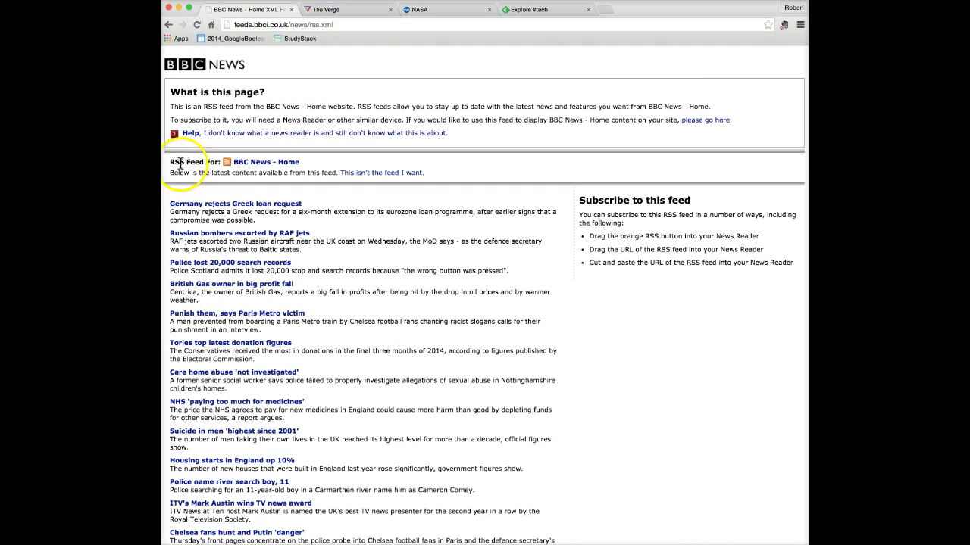
# Step: Return to the BBC News home page and copy the link address of its RSS feed
pyautogui.click(290, 164)
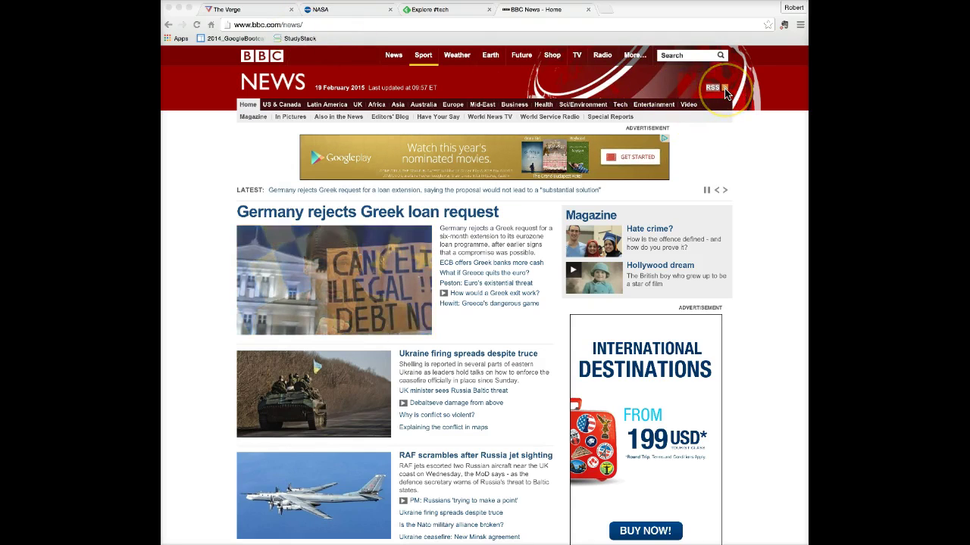
pyautogui.click(723, 90)
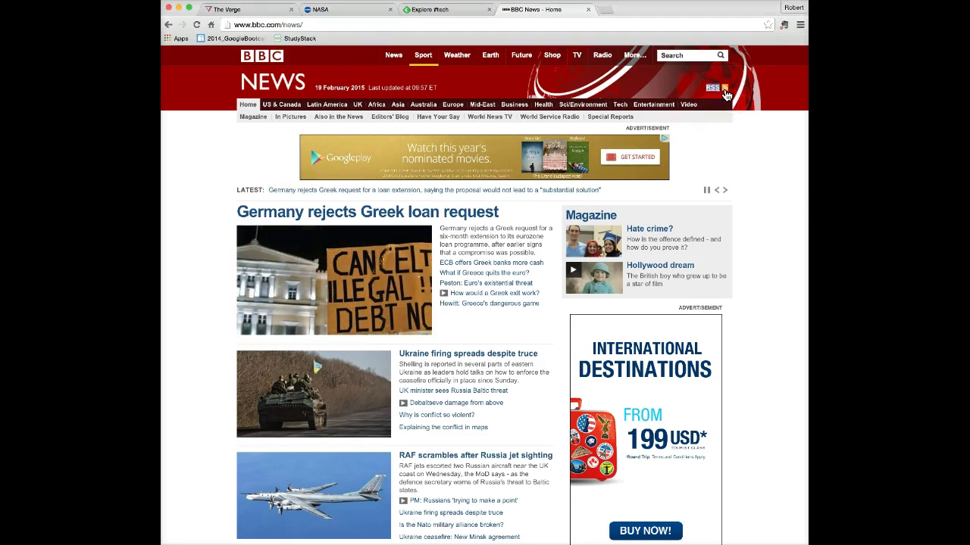
pyautogui.rightClick(725, 92)
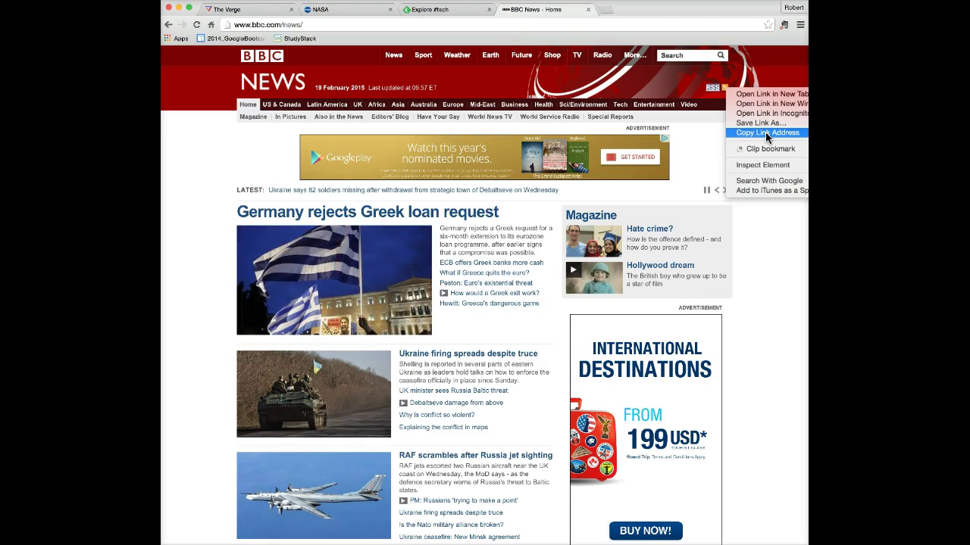
pyautogui.click(766, 133)
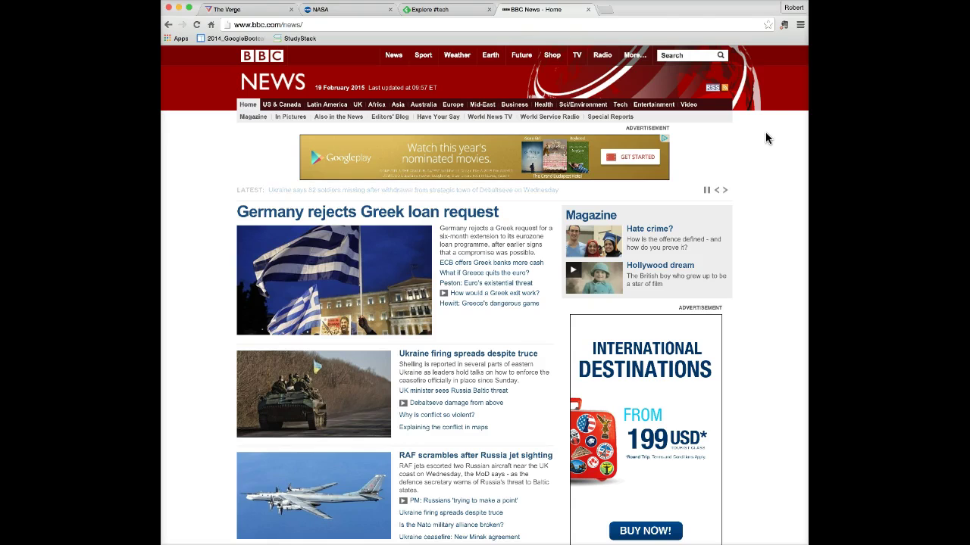
pyautogui.click(459, 12)
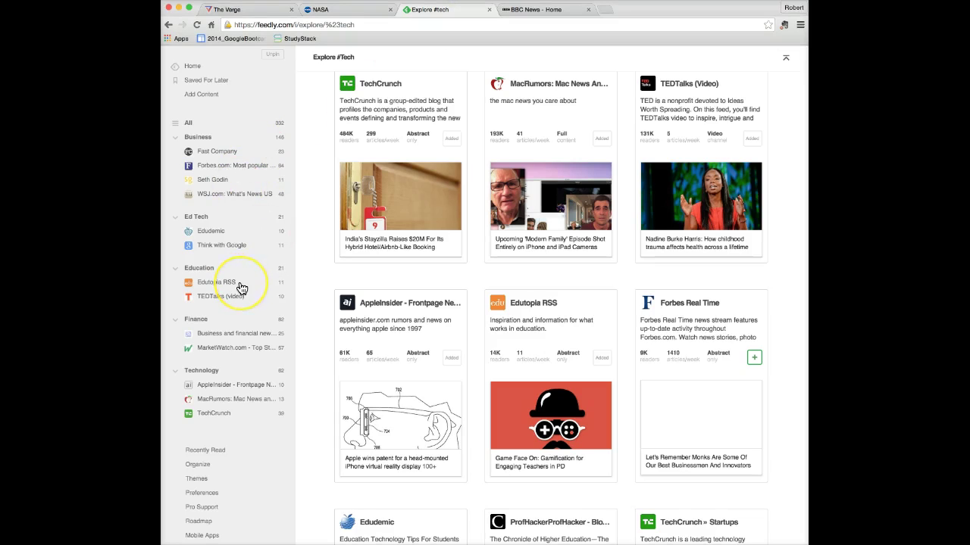
pyautogui.click(202, 95)
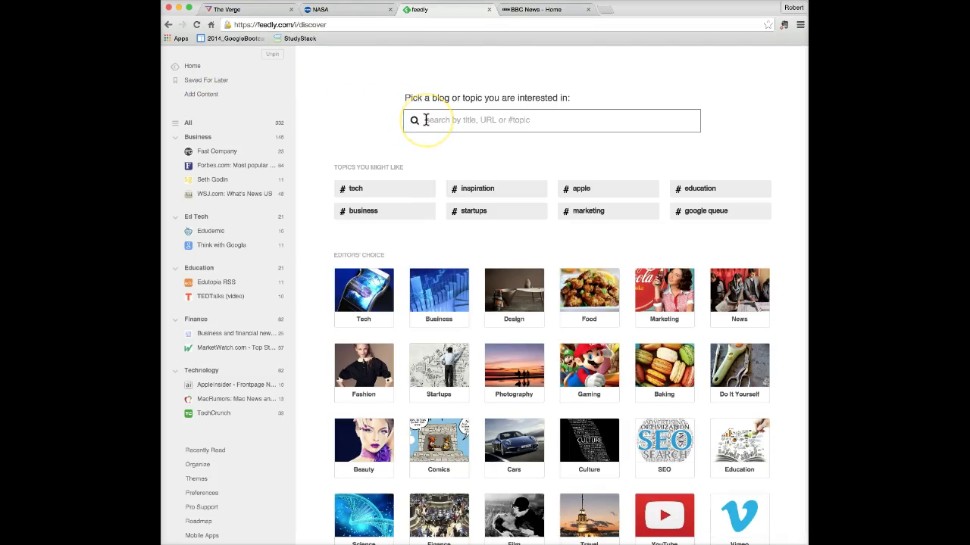
pyautogui.click(426, 120)
pyautogui.write('http://feeds.bbci.co.uk/news/rss.xml')
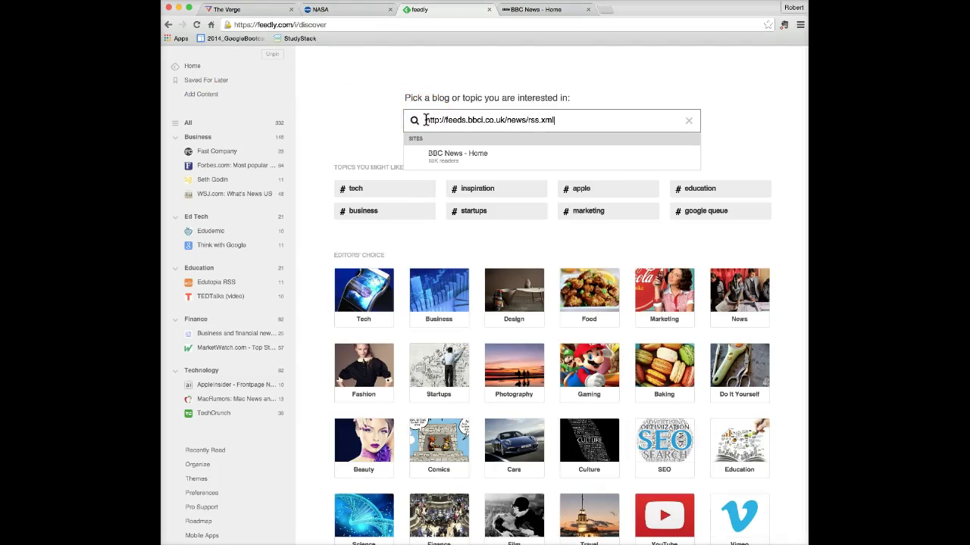
pyautogui.press('Return')
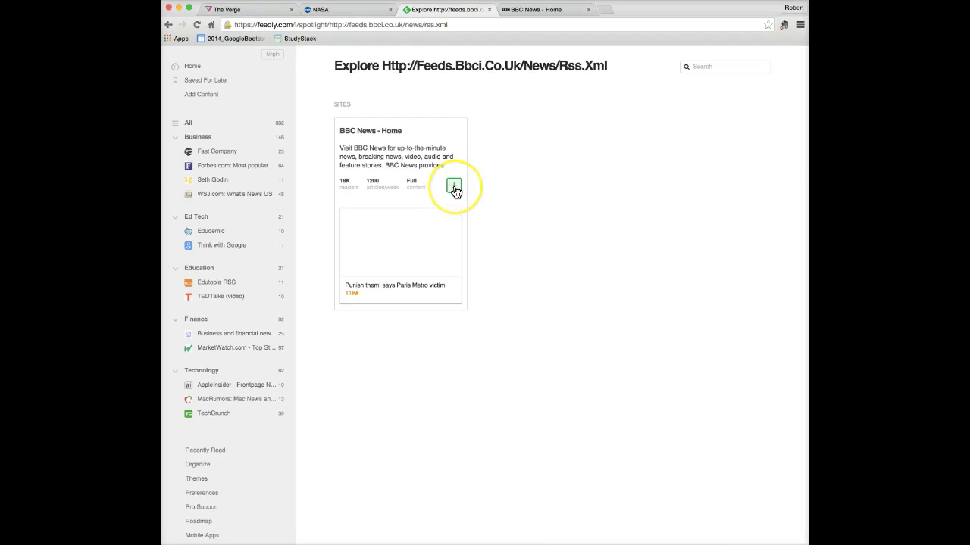
# Step: Add the BBC News - Home feed to a new collection named News
pyautogui.click(454, 187)
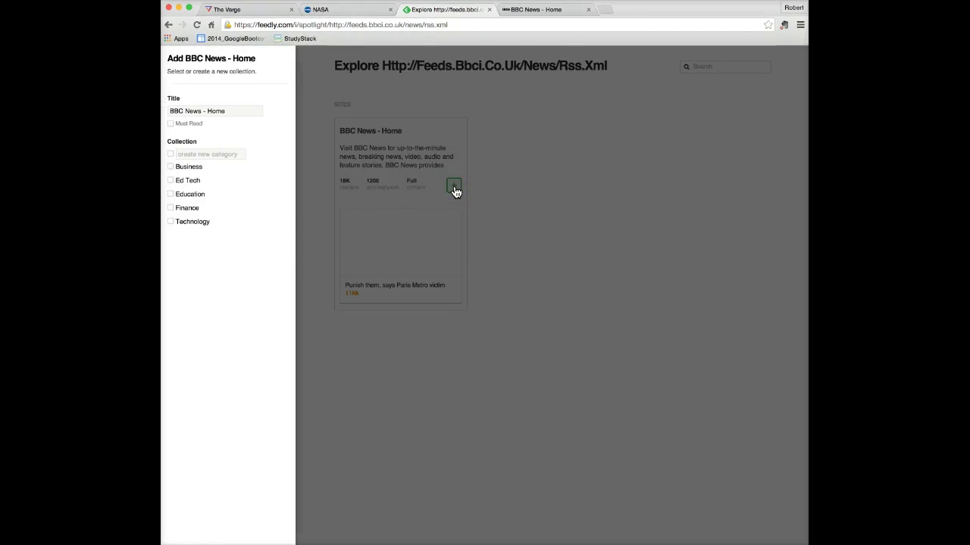
pyautogui.click(184, 154)
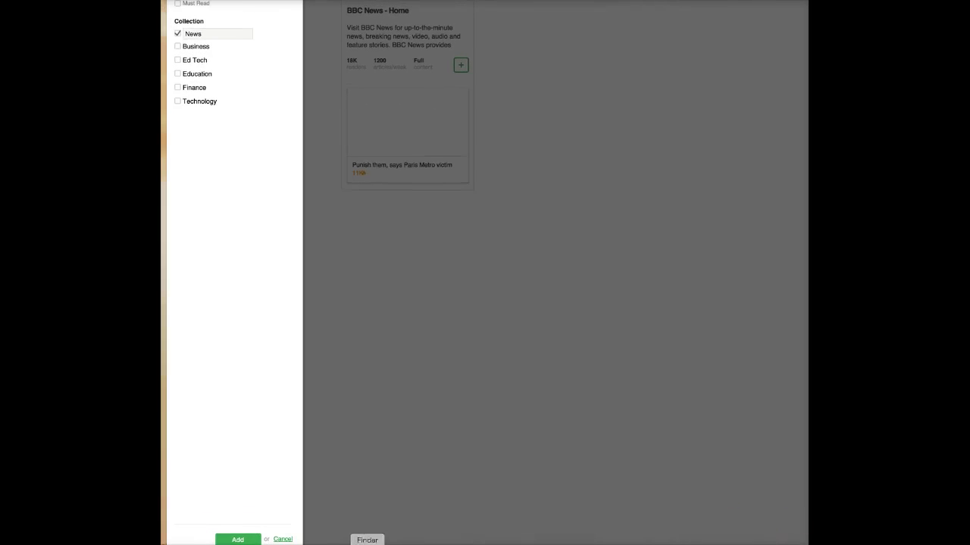
pyautogui.click(237, 540)
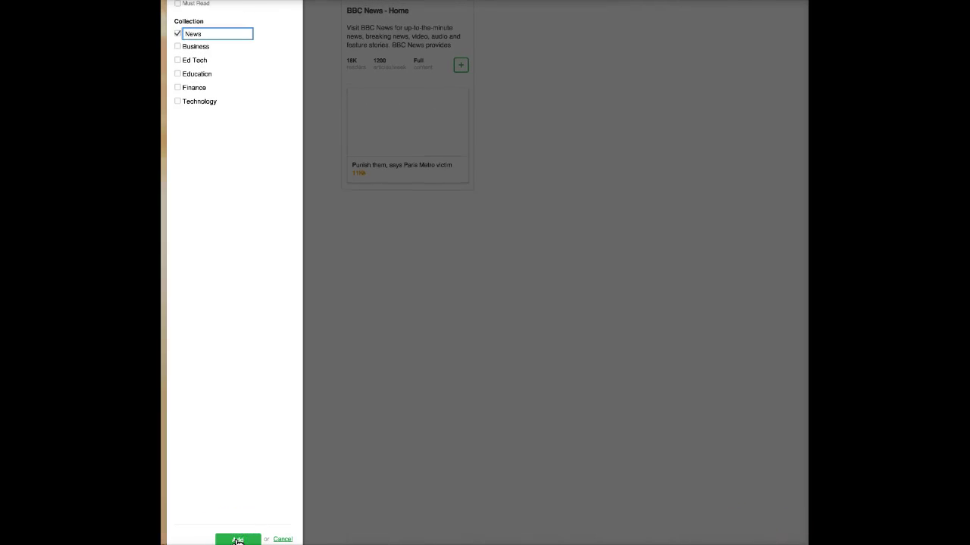
pyautogui.click(237, 540)
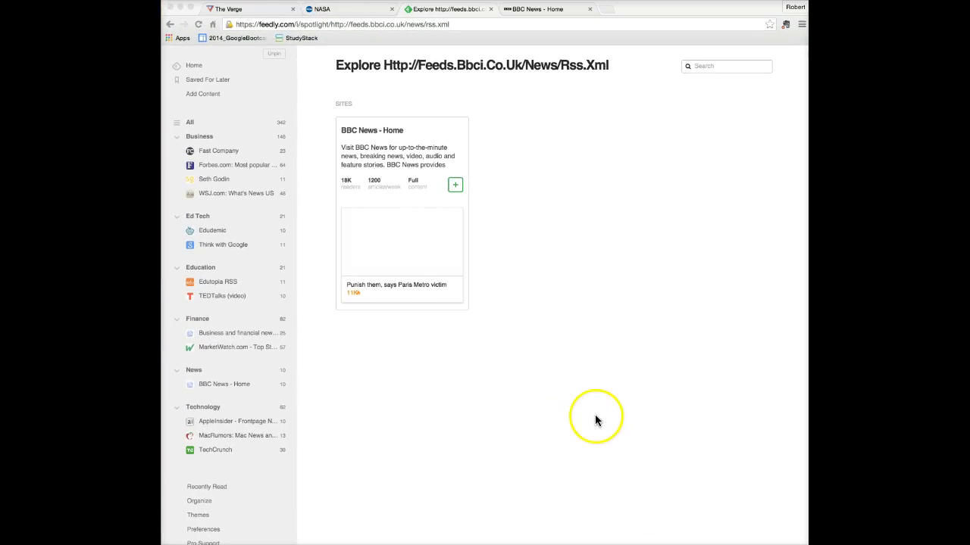
# Step: Switch to the open The Verge page and copy the link address of its RSS feed
pyautogui.click(273, 10)
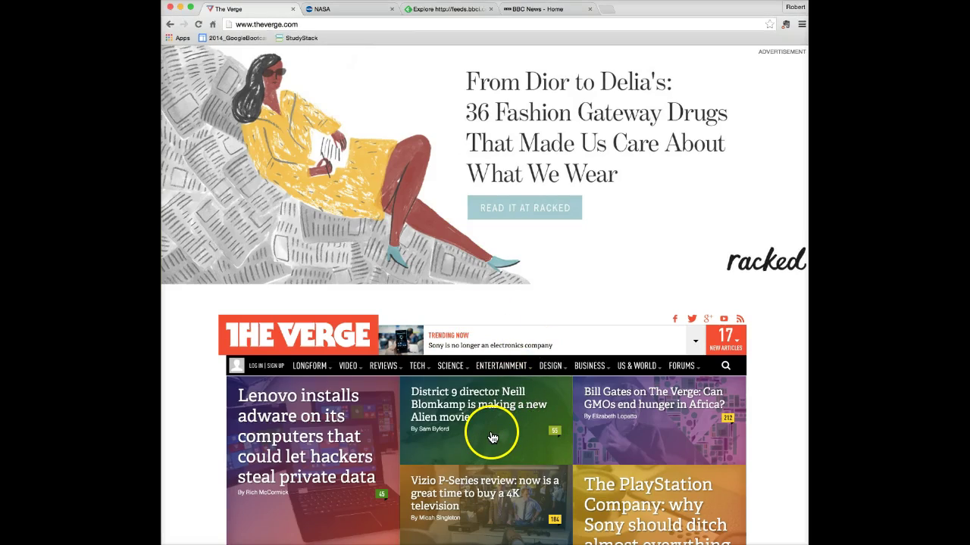
pyautogui.scroll(-5, 491, 438)
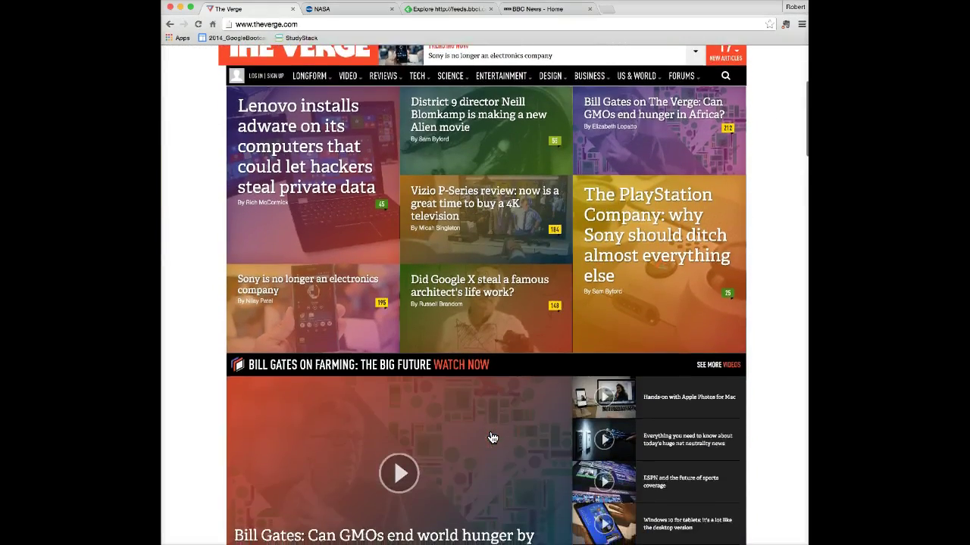
pyautogui.scroll(3, 491, 438)
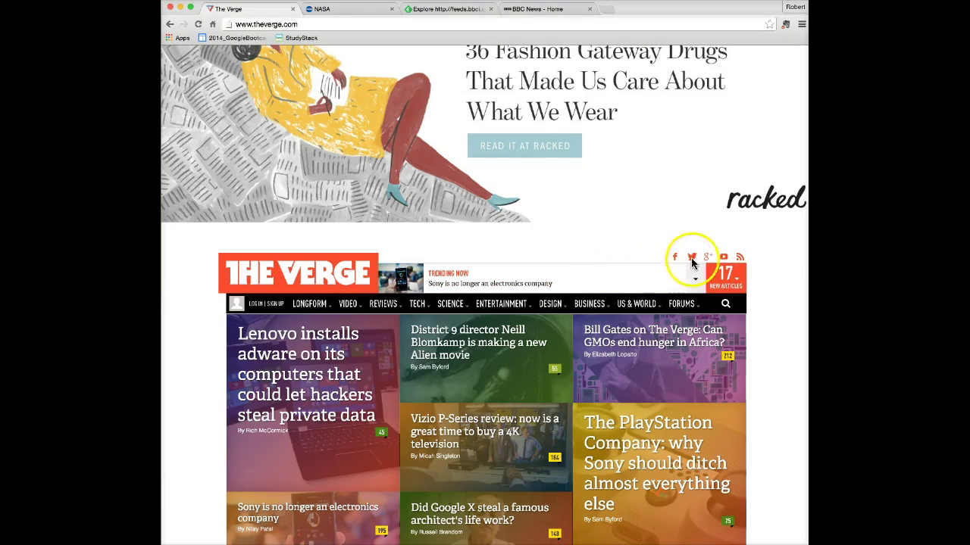
pyautogui.rightClick(740, 262)
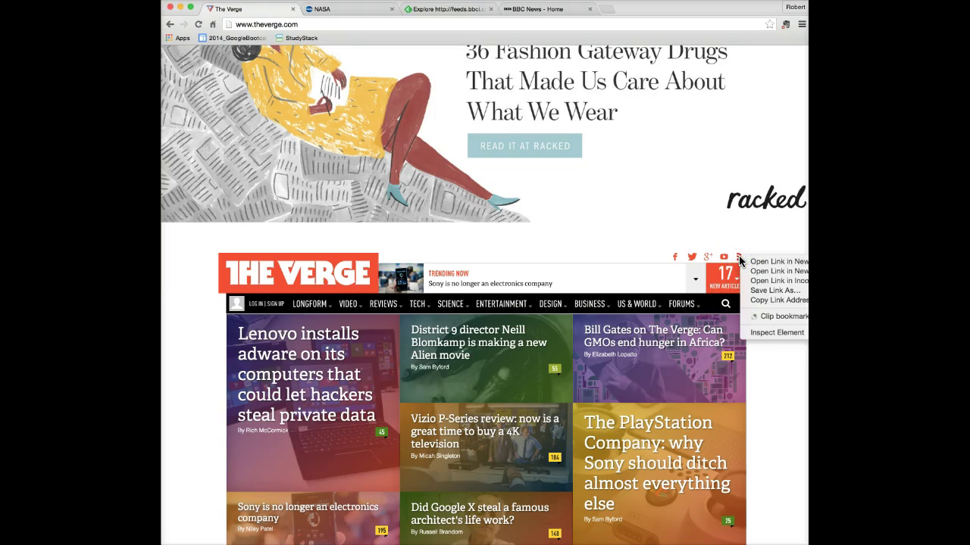
pyautogui.click(759, 301)
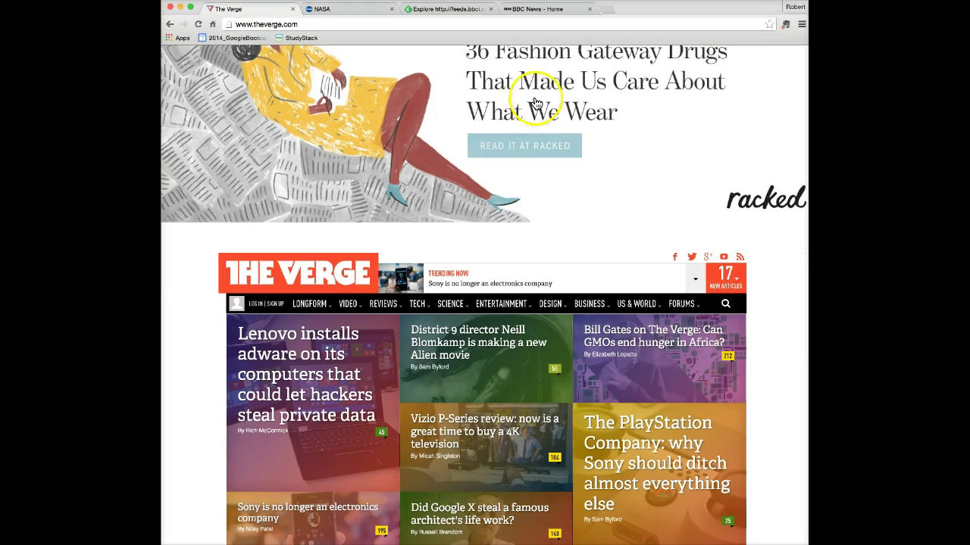
pyautogui.click(457, 9)
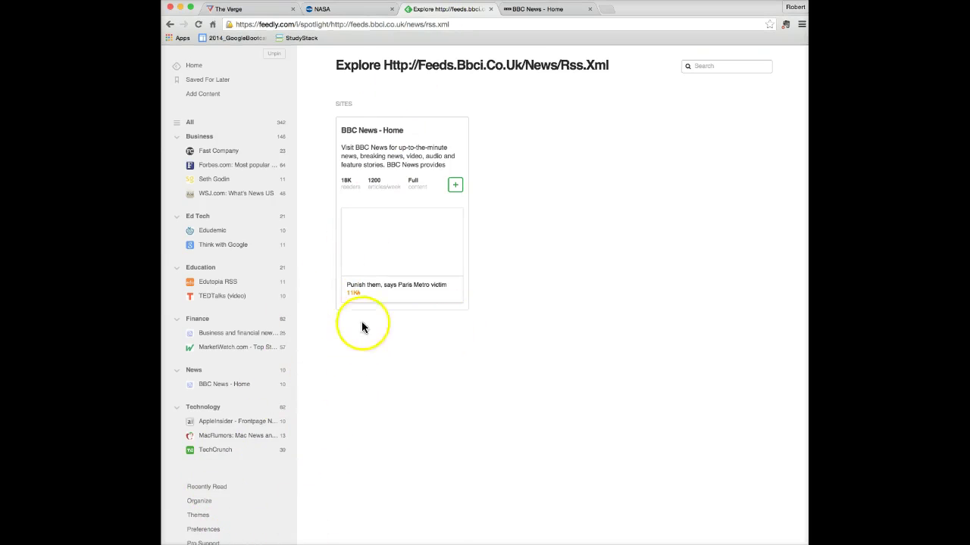
pyautogui.click(210, 98)
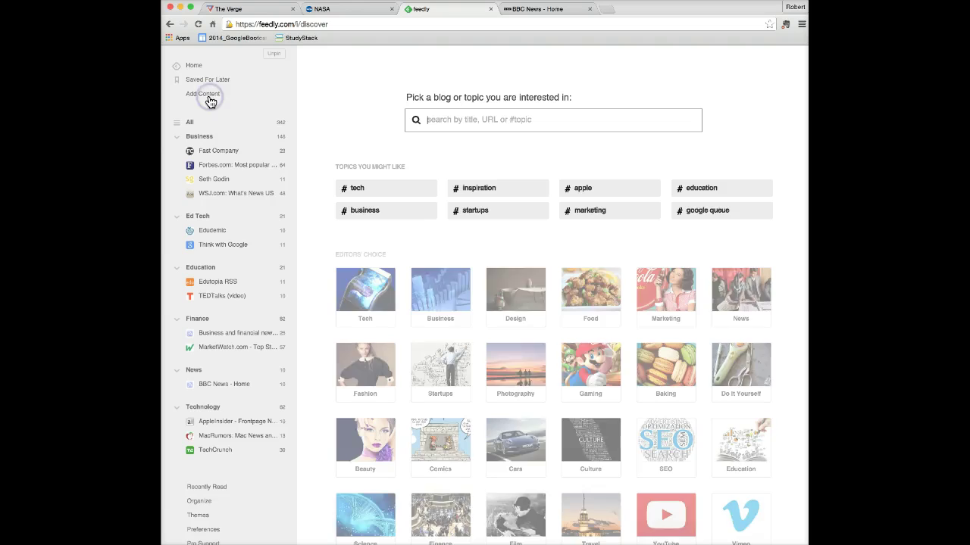
pyautogui.press('super+v')
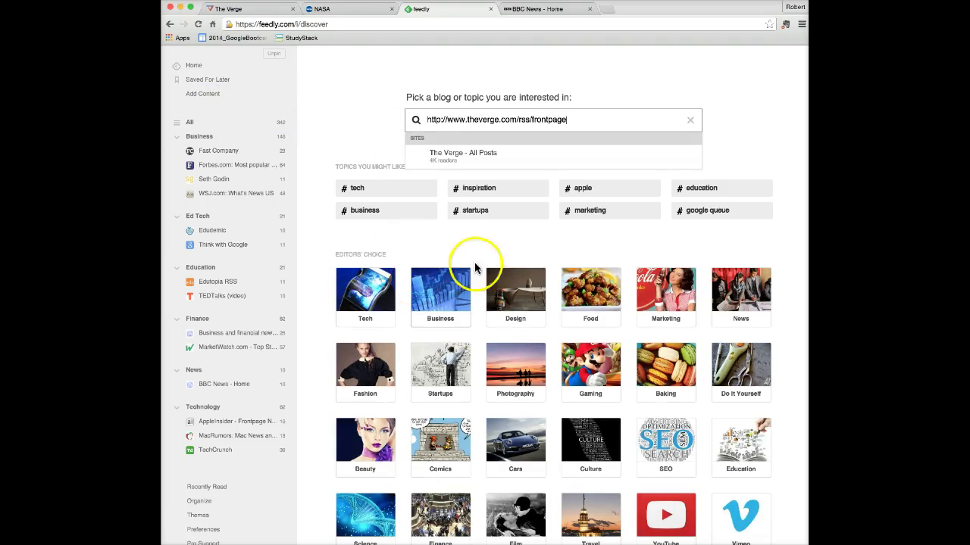
pyautogui.click(495, 154)
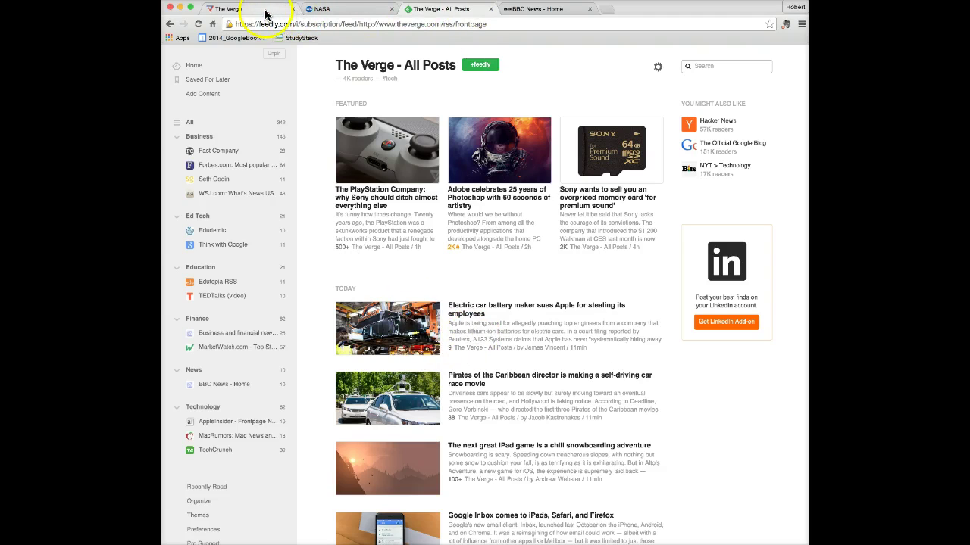
# Step: Switch to the open NASA page and search the site for "rss"
pyautogui.click(364, 12)
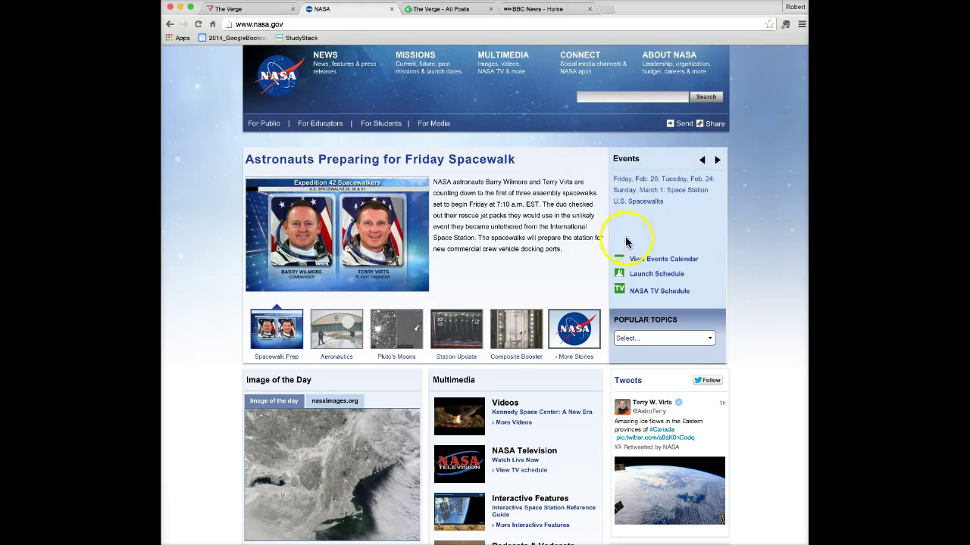
pyautogui.scroll(-5, 544, 373)
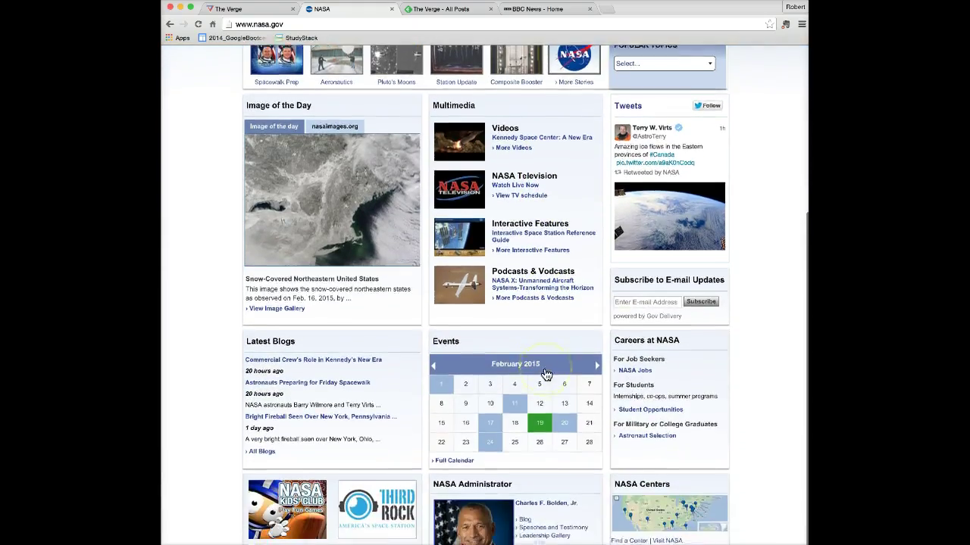
pyautogui.scroll(5, 544, 374)
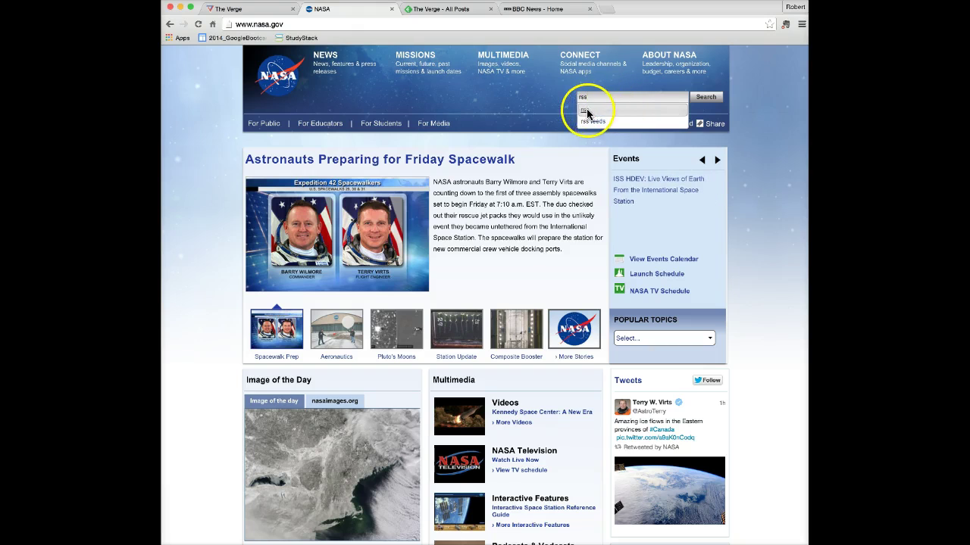
pyautogui.click(703, 103)
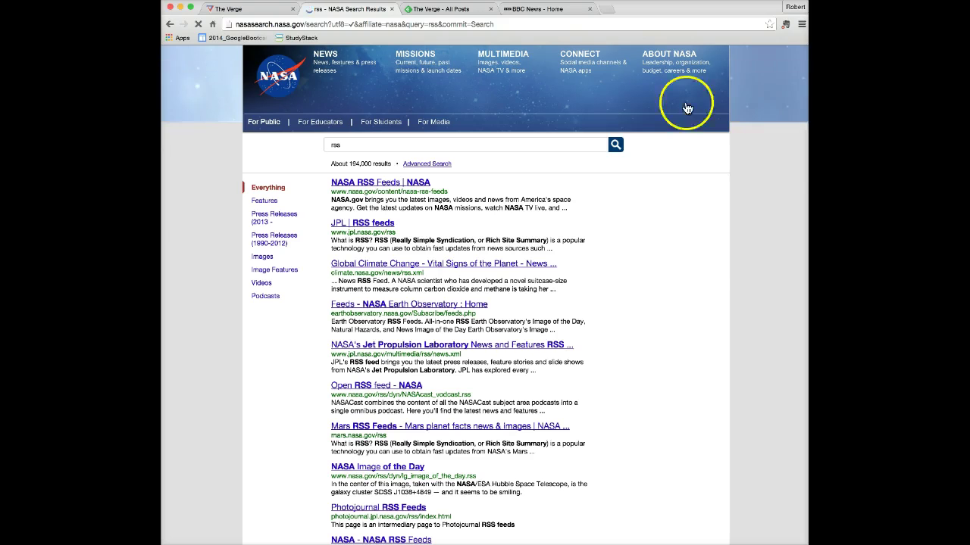
# Step: Look through the search results and open the NASA RSS Feeds page
pyautogui.scroll(-5, 422, 269)
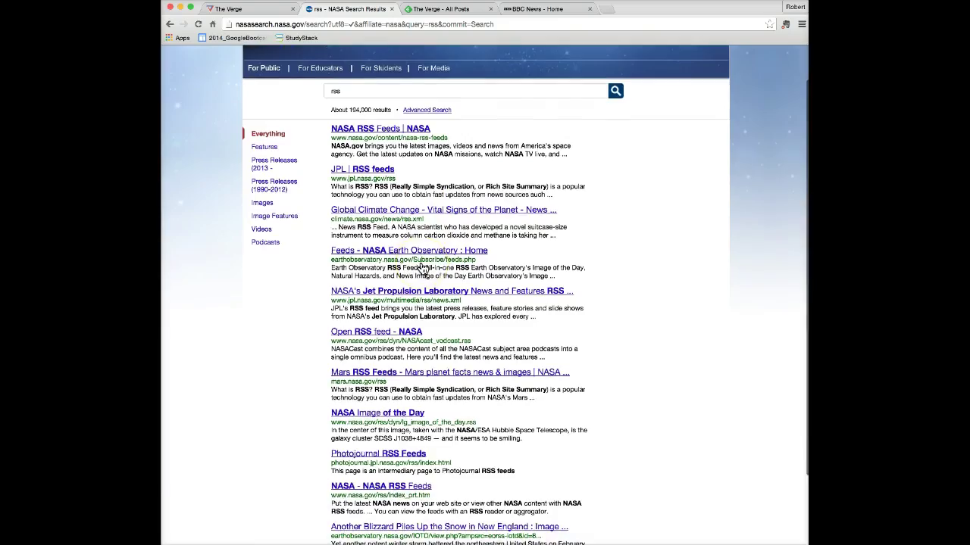
pyautogui.scroll(5, 422, 269)
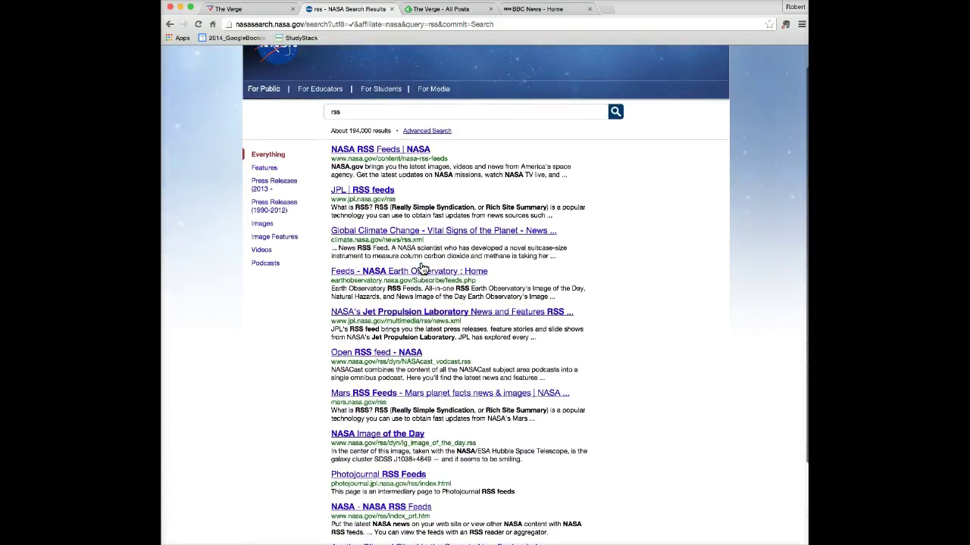
pyautogui.click(377, 168)
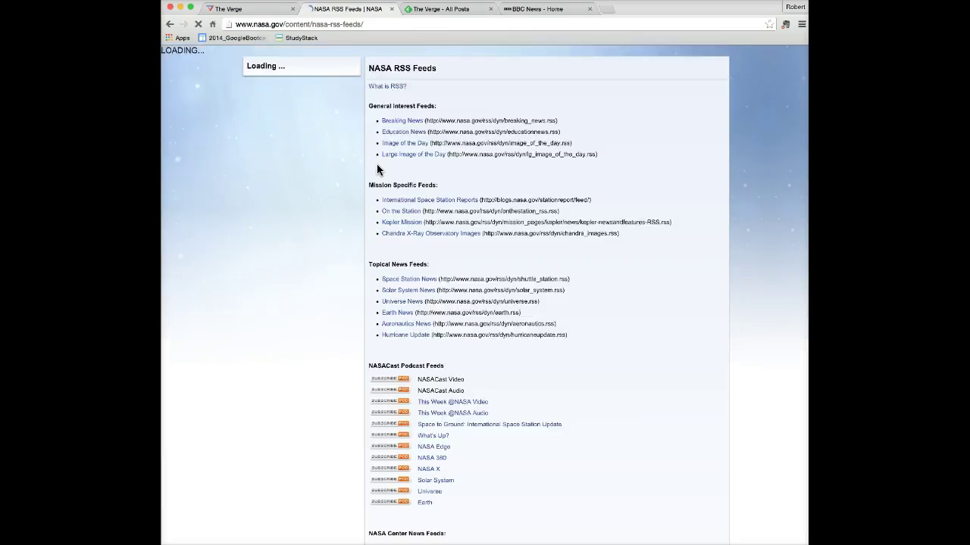
# Step: Look through the feed categories on the NASA RSS Feeds page and open the Image of the Day feed
pyautogui.scroll(-5, 473, 358)
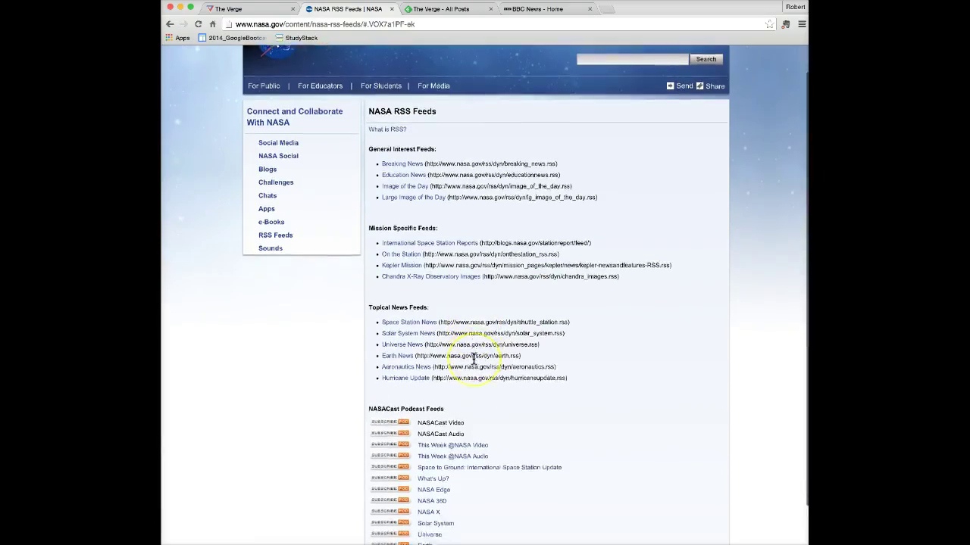
pyautogui.scroll(-2, 472, 363)
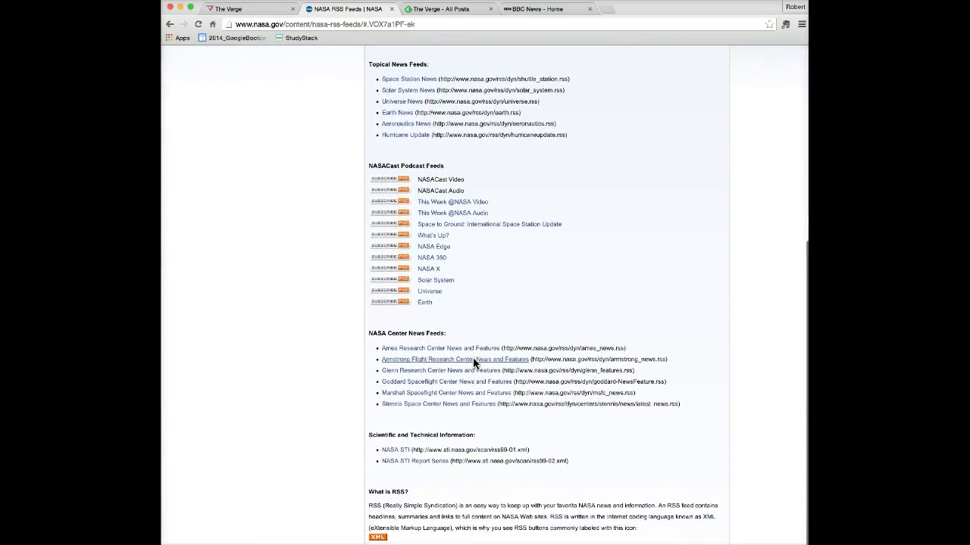
pyautogui.scroll(2, 473, 363)
pyautogui.scroll(4, 473, 362)
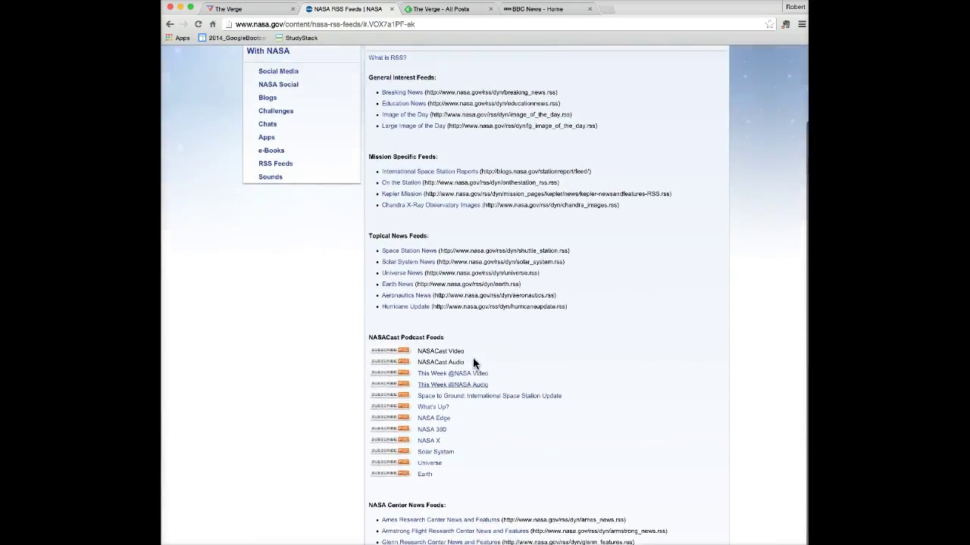
pyautogui.scroll(2, 432, 306)
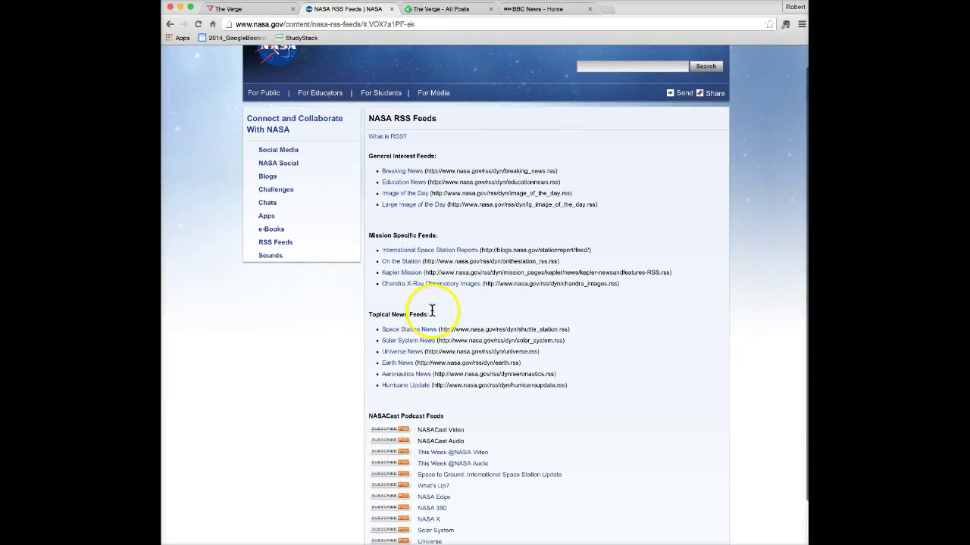
pyautogui.click(395, 198)
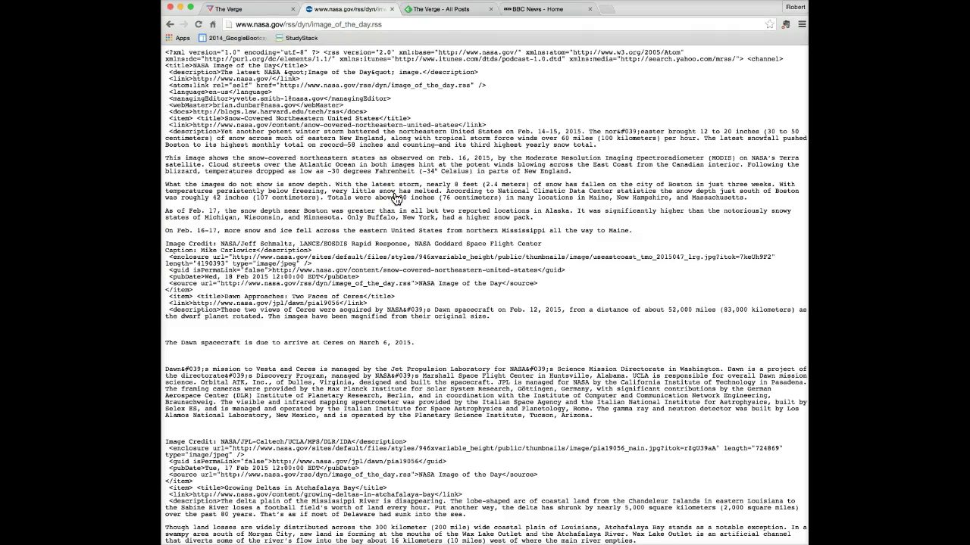
# Step: Go back to the NASA RSS Feeds page and copy the feed address listed beside Large Image of the Day
pyautogui.click(167, 22)
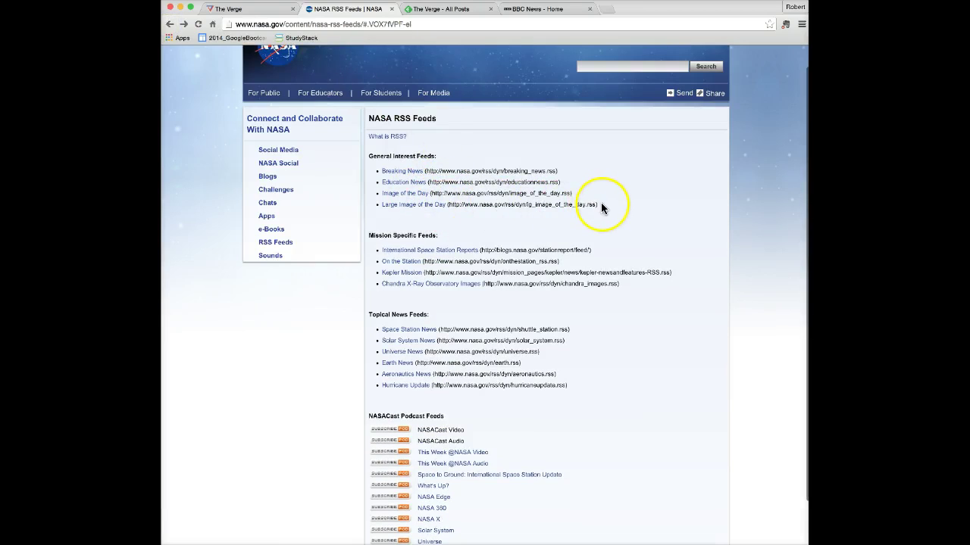
pyautogui.moveTo(578, 204); pyautogui.dragTo(446, 206)
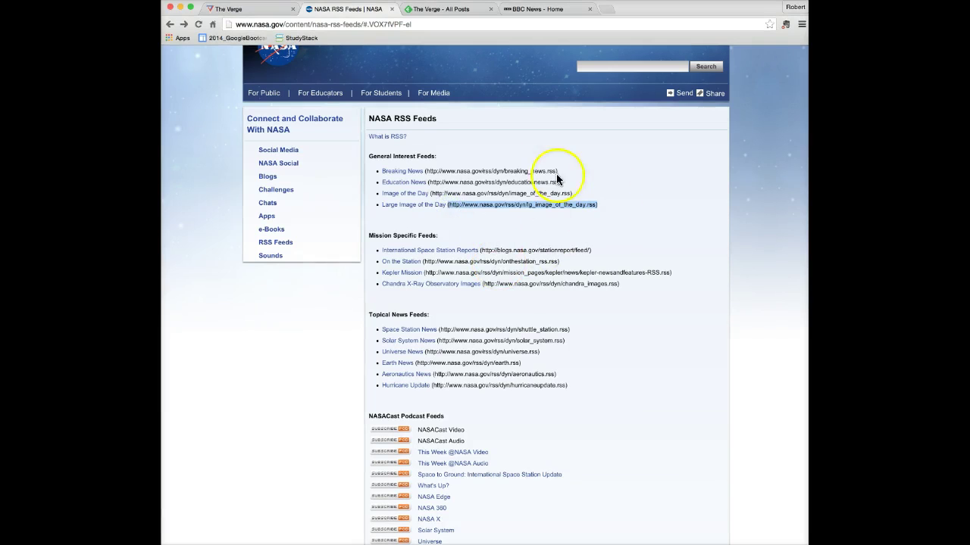
pyautogui.click(447, 10)
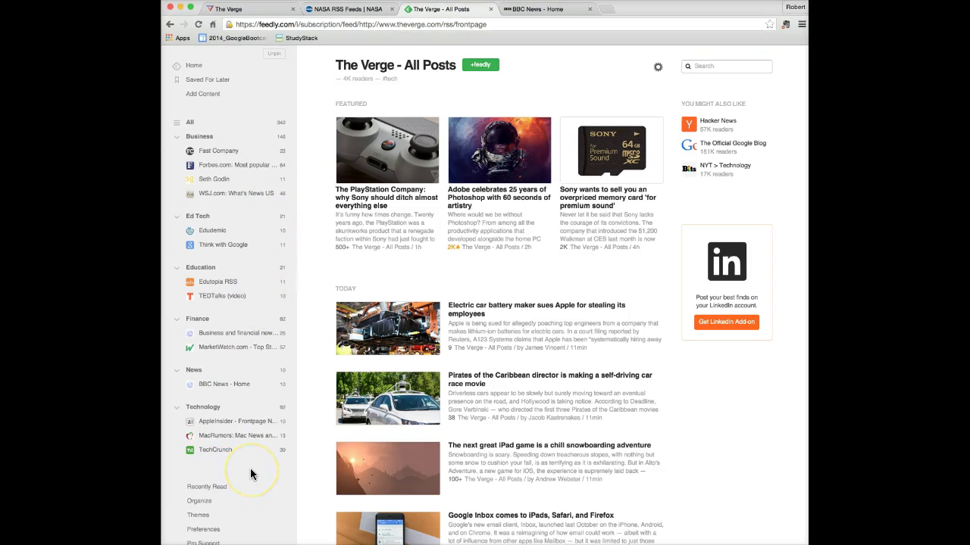
pyautogui.click(201, 93)
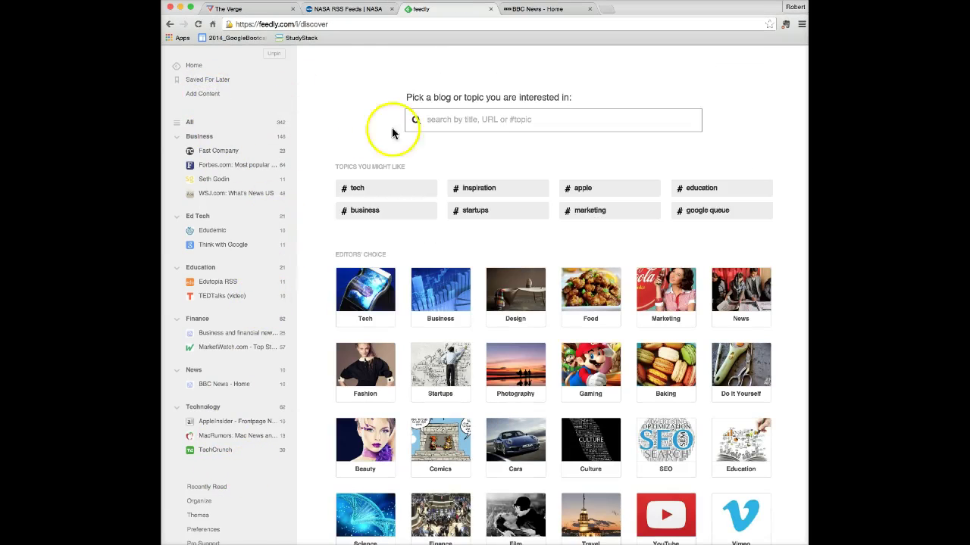
pyautogui.click(430, 121)
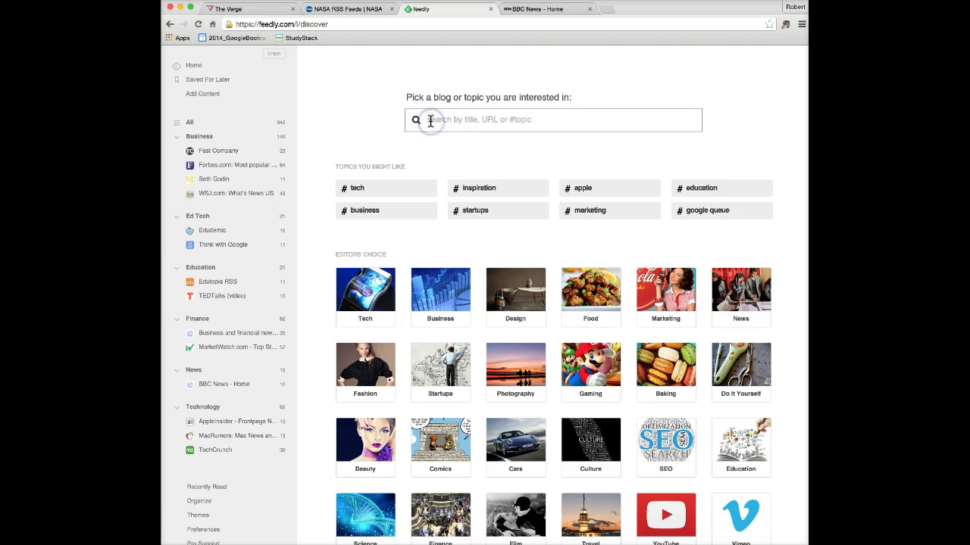
pyautogui.press('super+v')
pyautogui.press('BackSpace')
pyautogui.click(626, 120)
pyautogui.press('BackSpace')
pyautogui.click(582, 155)
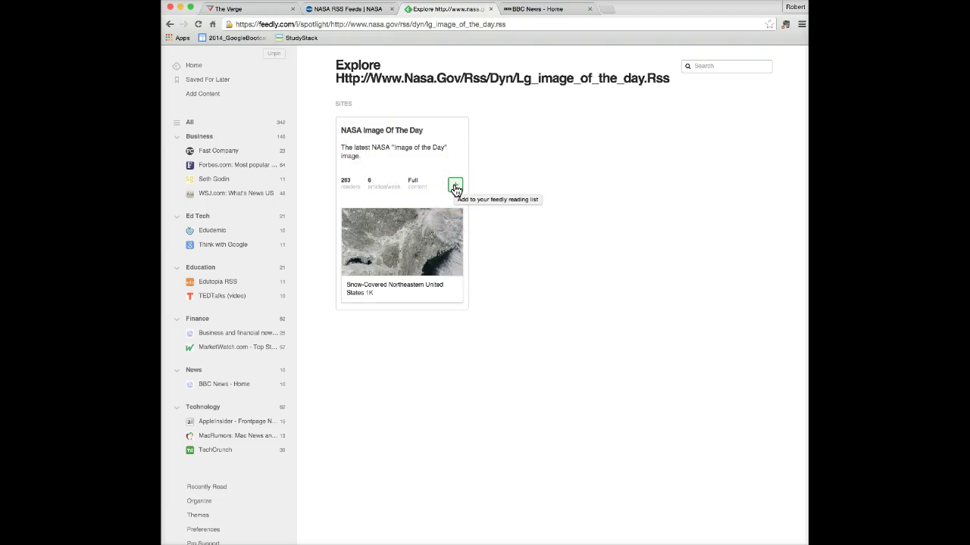
# Step: Add the NASA Image of the Day feed to a new collection named Science
pyautogui.click(455, 186)
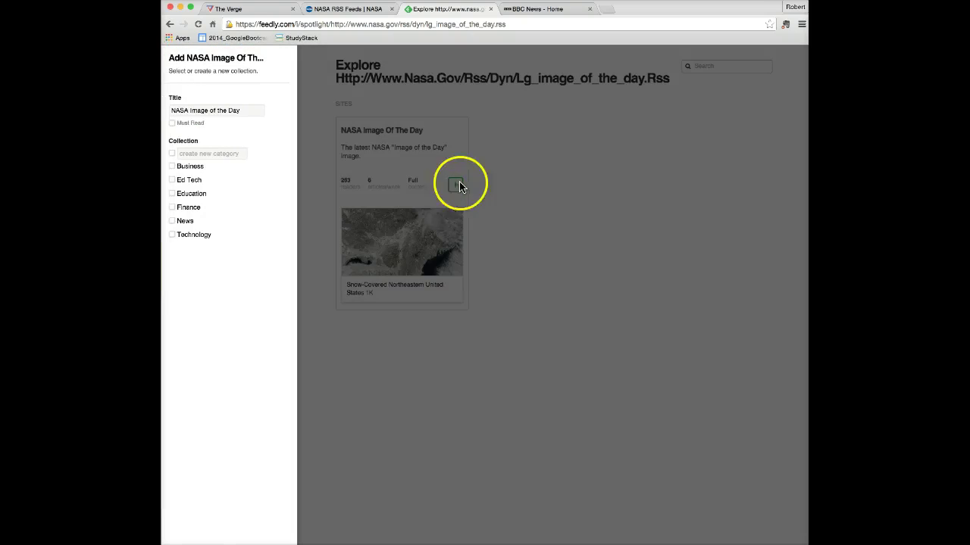
pyautogui.click(173, 156)
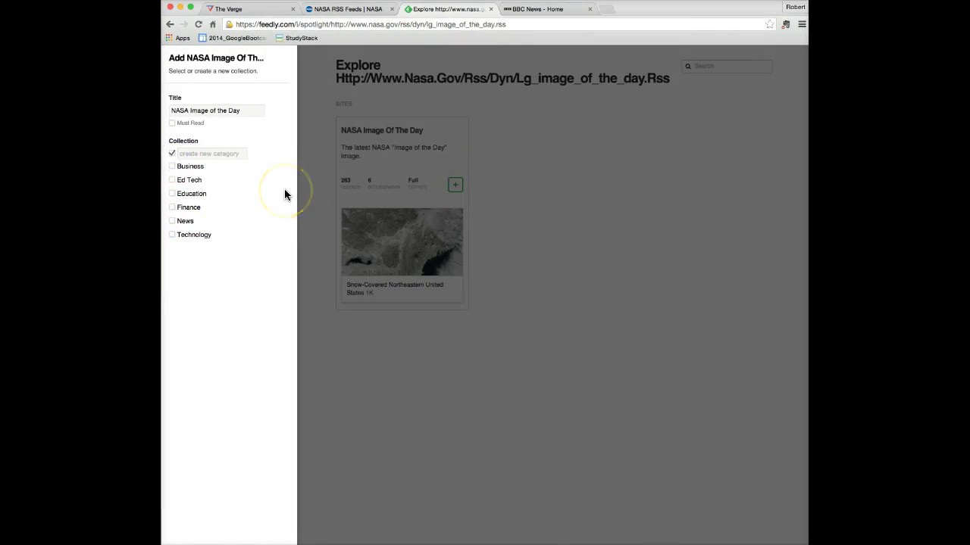
pyautogui.click(194, 154)
pyautogui.write('Sc')
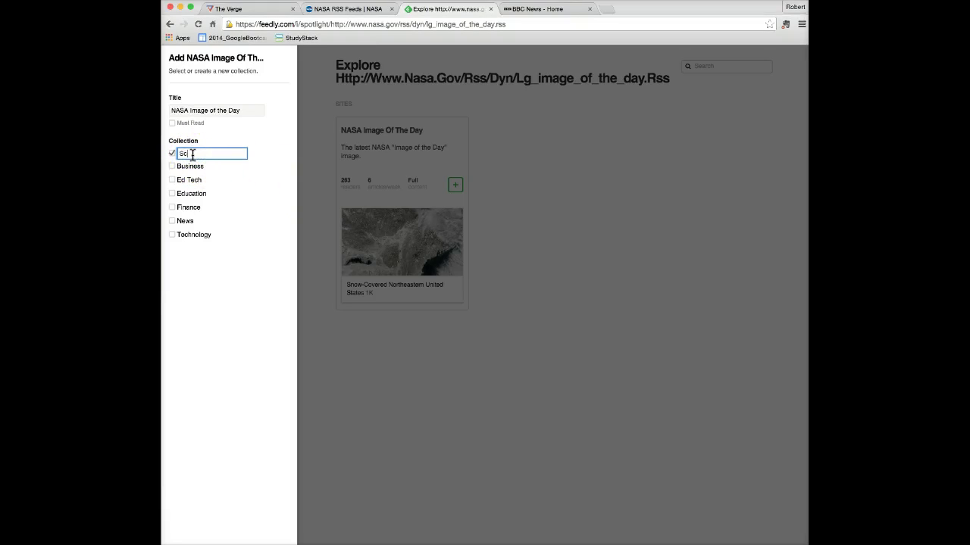
pyautogui.write('ience')
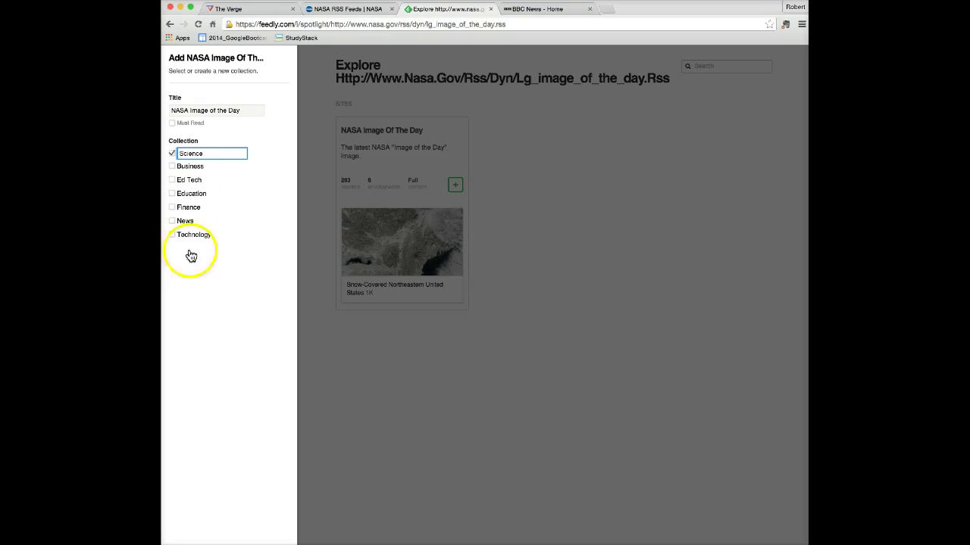
pyautogui.press('Return')
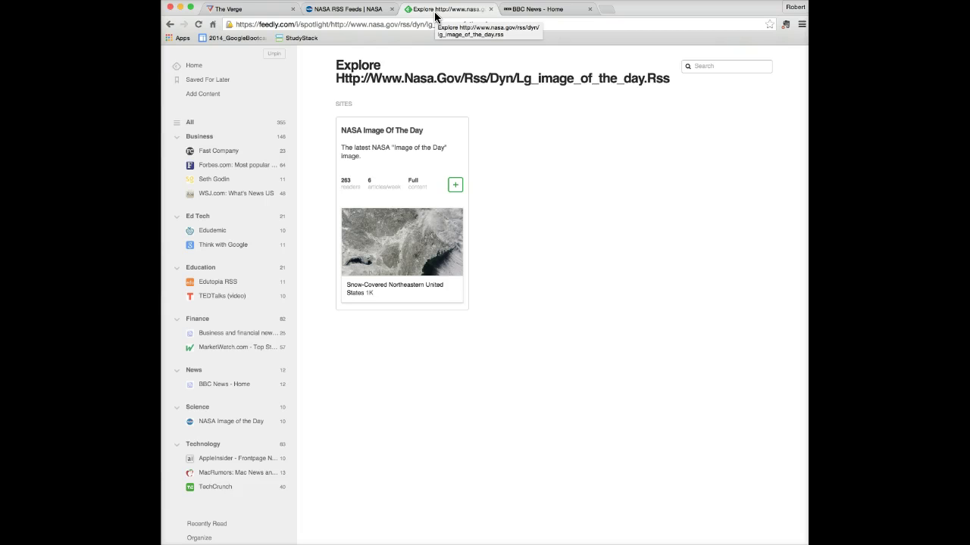
pyautogui.click(609, 9)
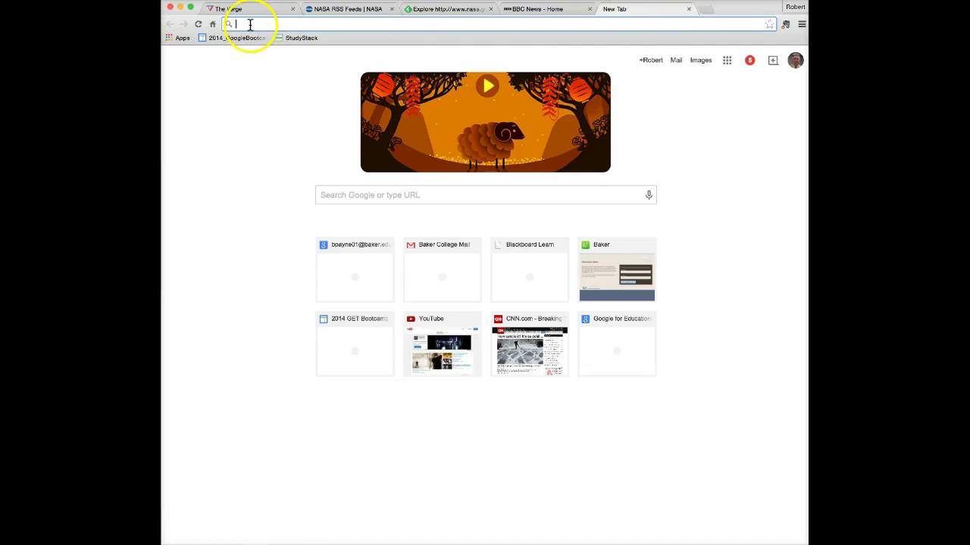
pyautogui.click(250, 25)
pyautogui.write('www.cnn.com')
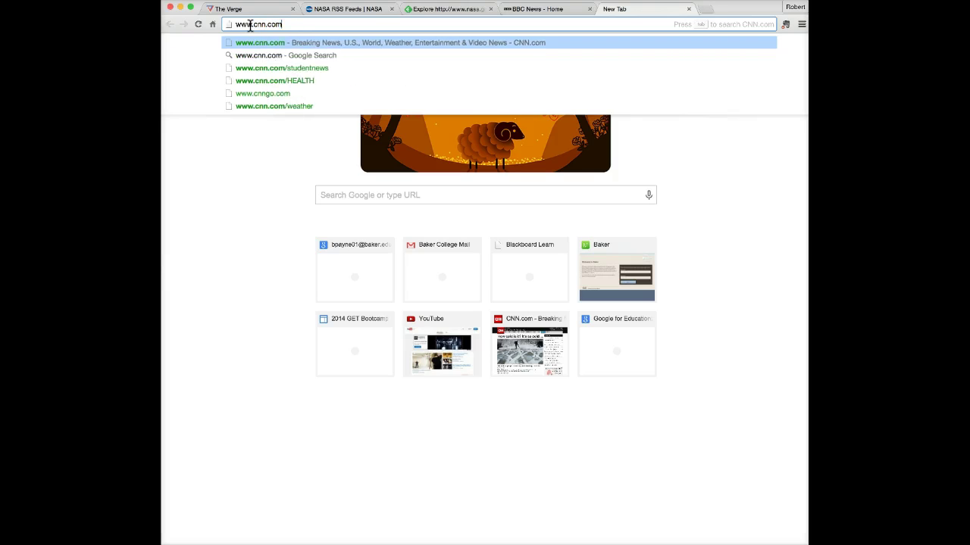
pyautogui.press('Return')
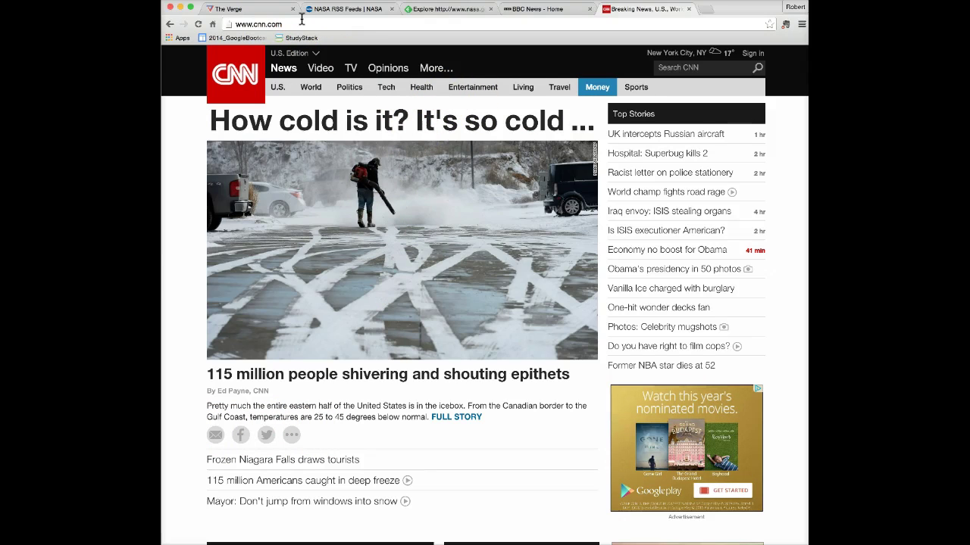
# Step: Return to feedly and search for new content by cnn
pyautogui.click(445, 9)
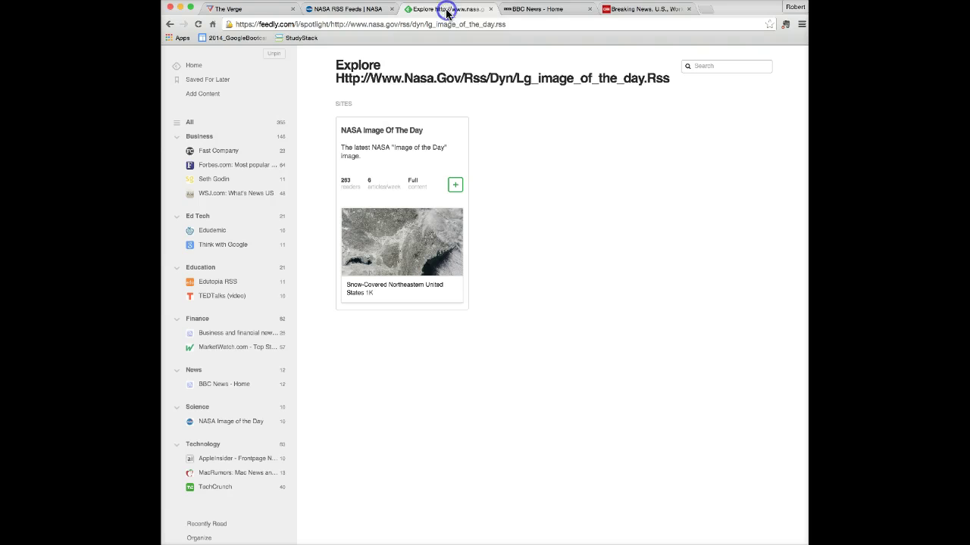
pyautogui.click(194, 65)
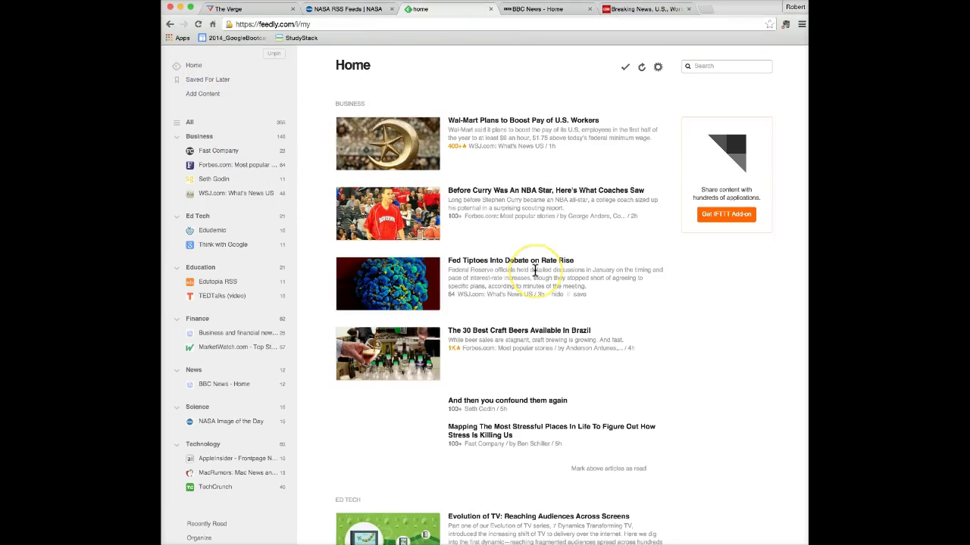
pyautogui.click(209, 94)
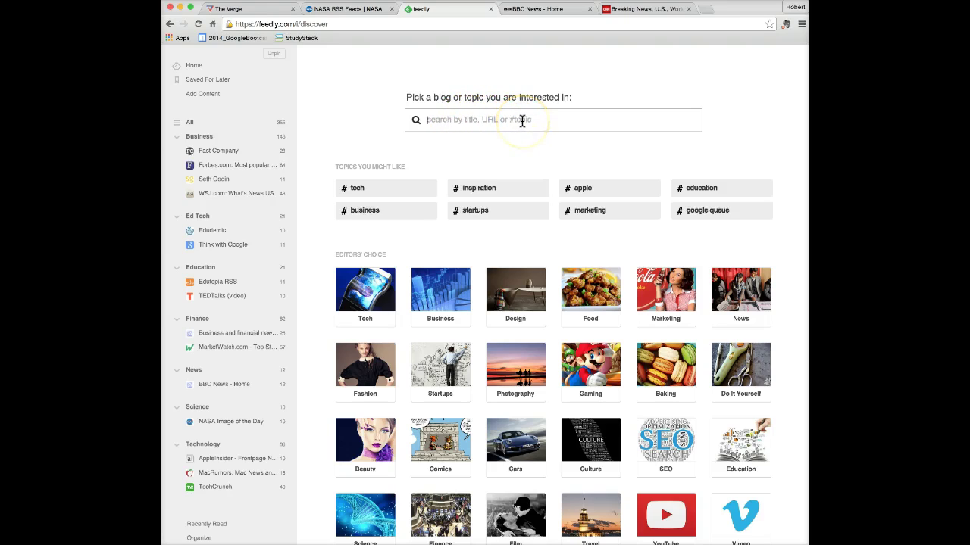
pyautogui.click(436, 119)
pyautogui.write('cnn')
pyautogui.click(441, 159)
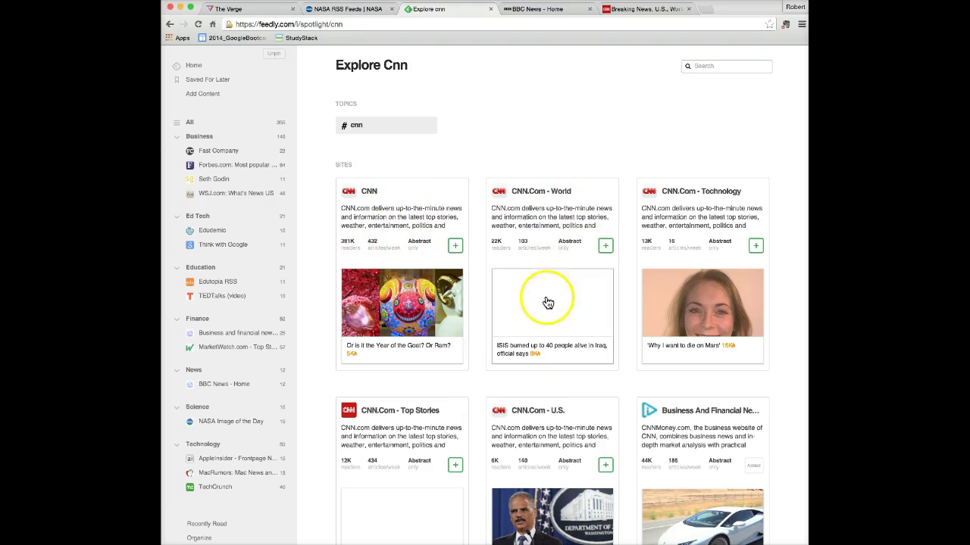
# Step: Look over the CNN sites in the search results and add the main CNN feed to the News collection
pyautogui.scroll(-2, 550, 428)
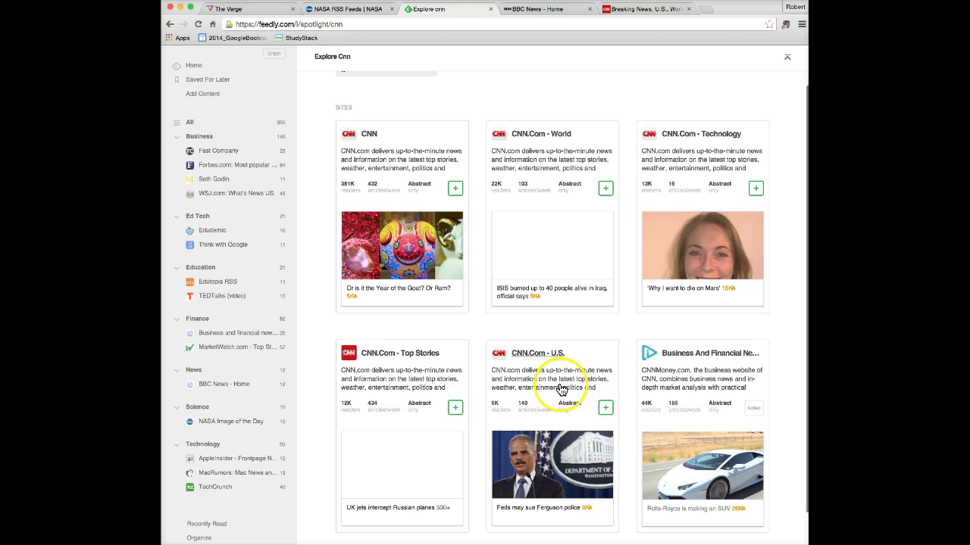
pyautogui.scroll(2, 516, 384)
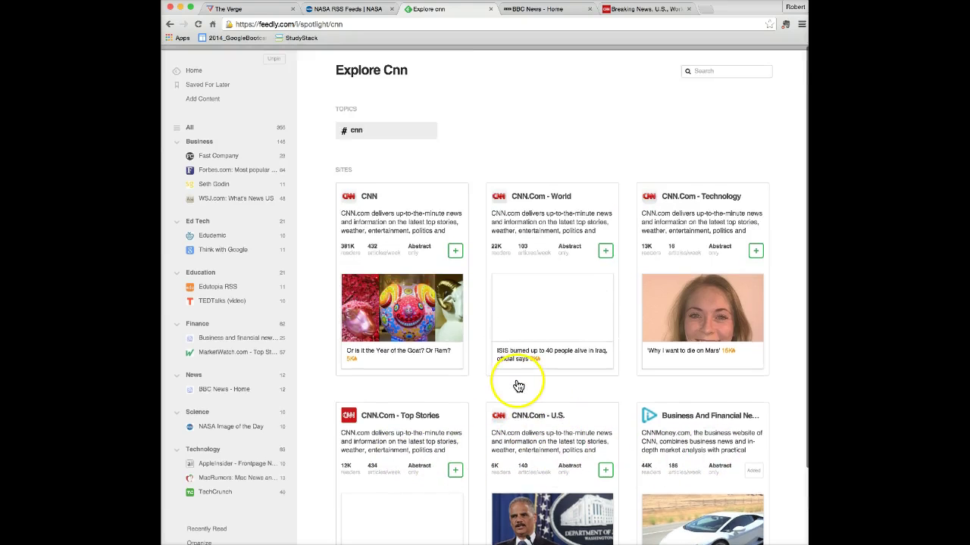
pyautogui.scroll(-1, 516, 384)
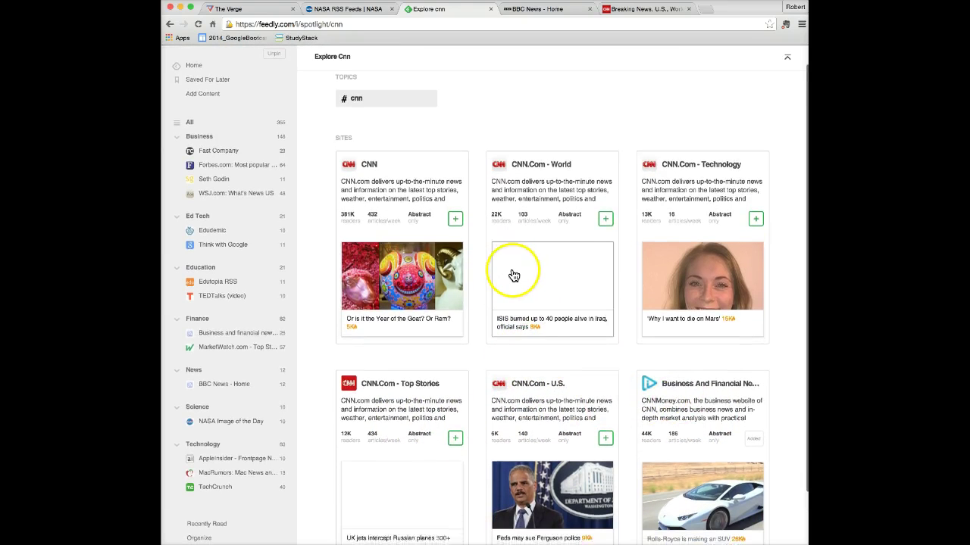
pyautogui.scroll(1, 514, 275)
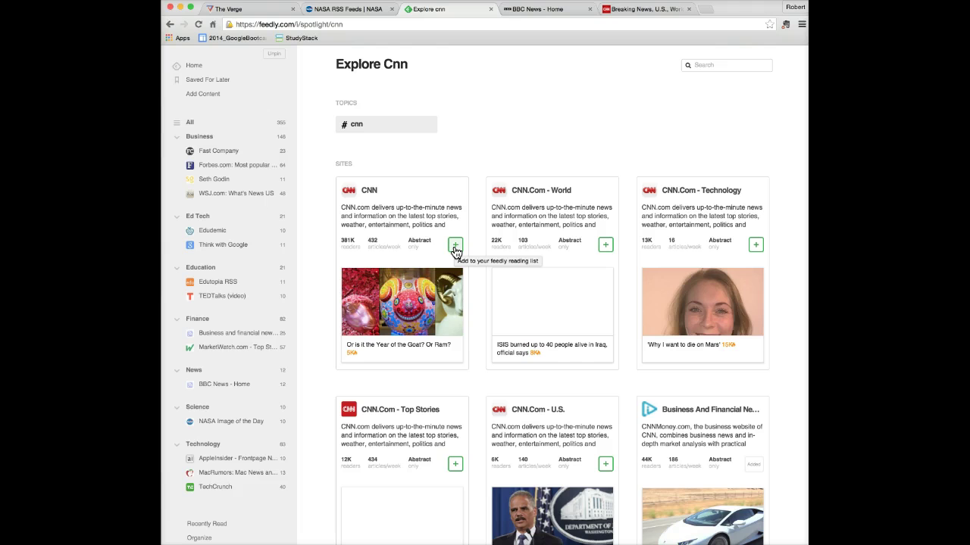
pyautogui.click(455, 248)
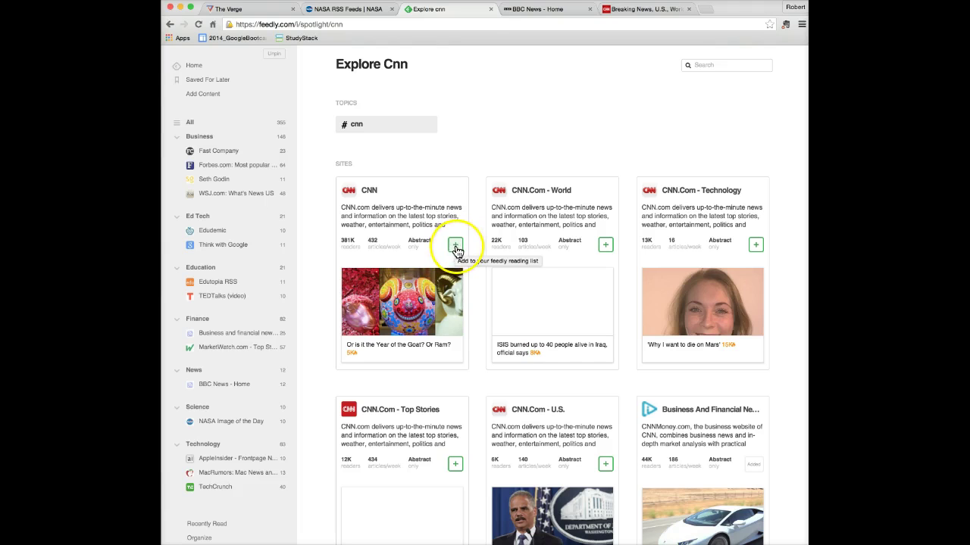
pyautogui.click(175, 169)
pyautogui.click(190, 450)
pyautogui.click(184, 542)
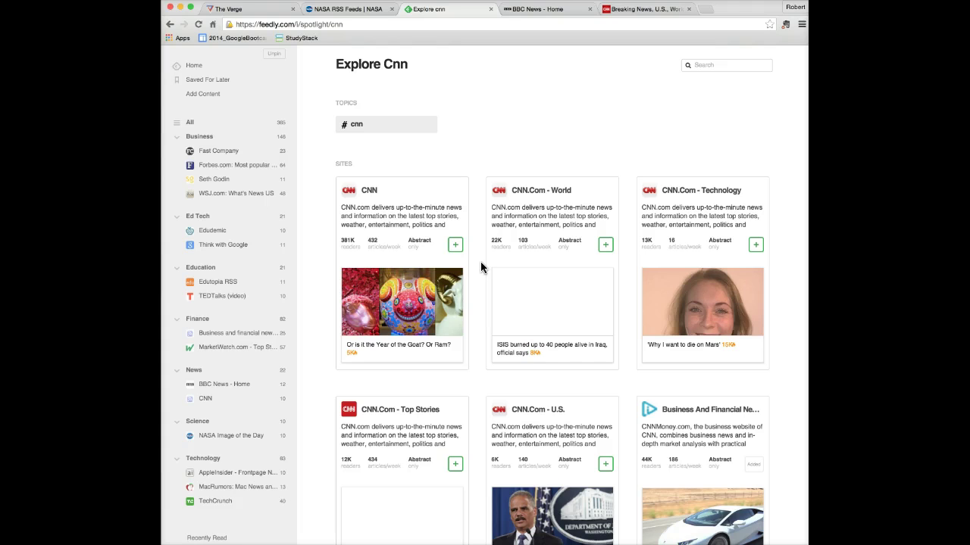
# Step: View the Fast Company, Edudemic and Edutopia RSS feeds one after another
pyautogui.click(226, 157)
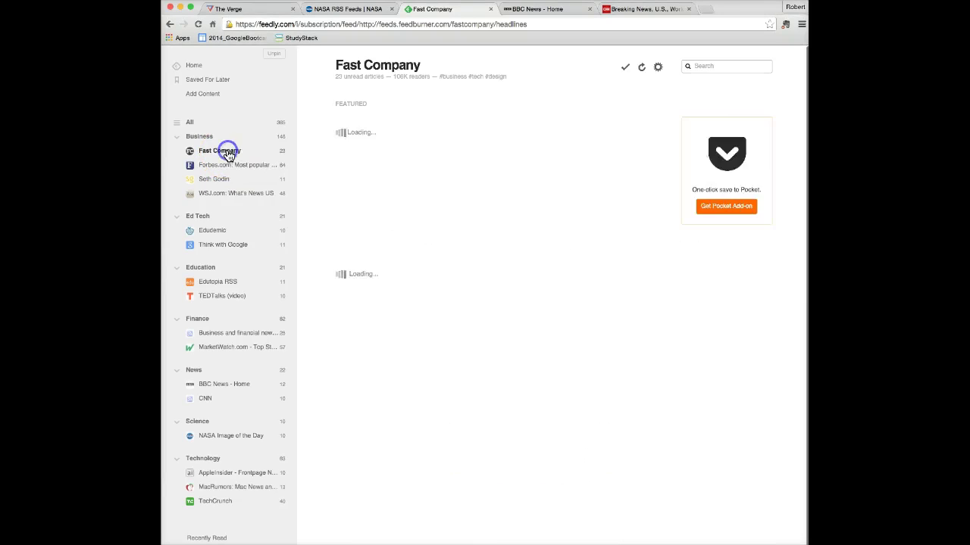
pyautogui.click(203, 230)
pyautogui.click(224, 283)
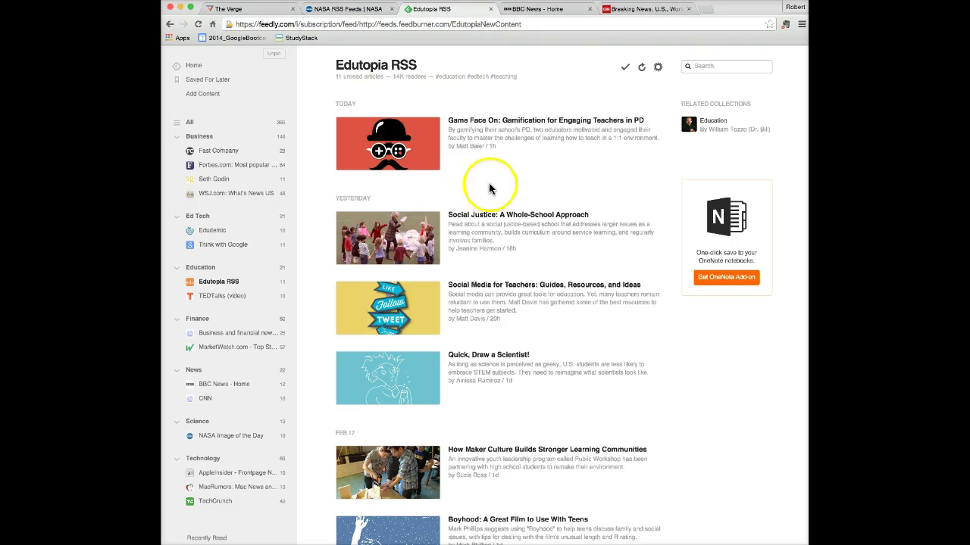
# Step: Present the Edutopia RSS feed as Cards and save the article Social Media for Teachers: Guides, Resources, and Ideas for later
pyautogui.moveTo(658, 67)
pyautogui.click(607, 118)
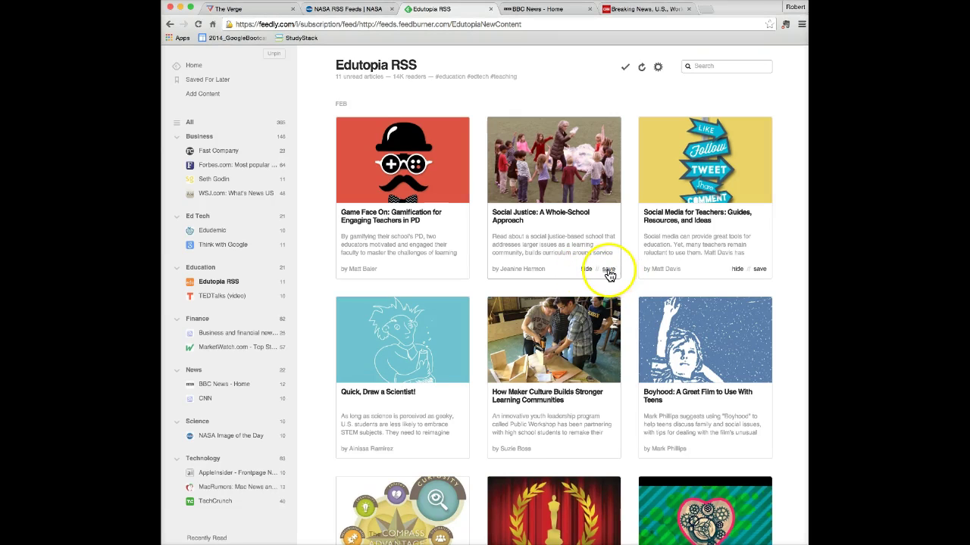
pyautogui.scroll(-1, 567, 271)
pyautogui.click(758, 258)
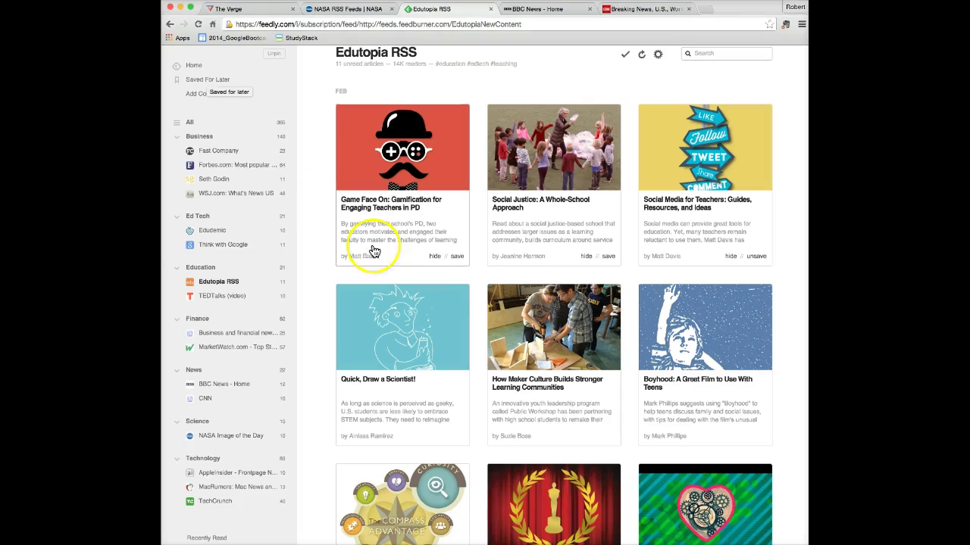
pyautogui.click(508, 266)
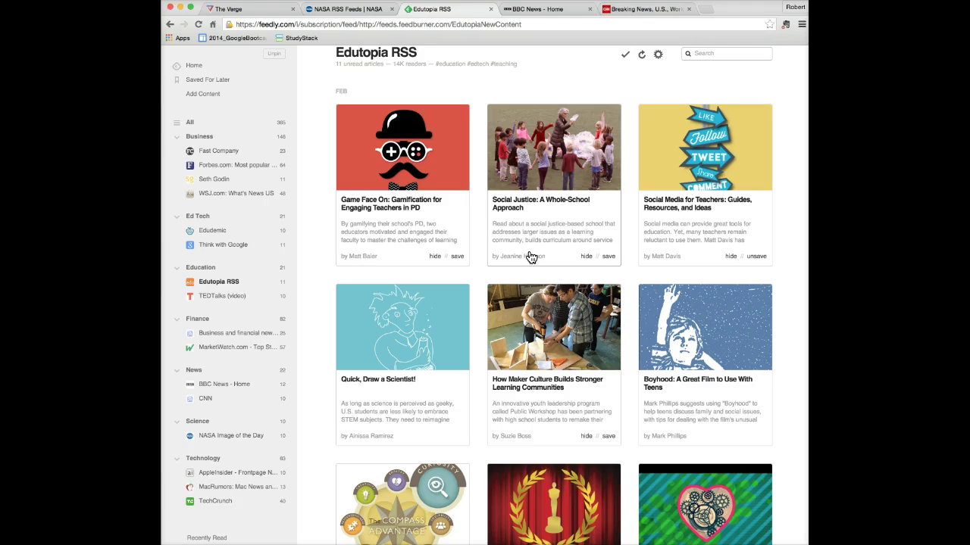
# Step: Try the Title Only and Magazine presentations on the Edutopia RSS feed and switch it back to Cards
pyautogui.click(658, 54)
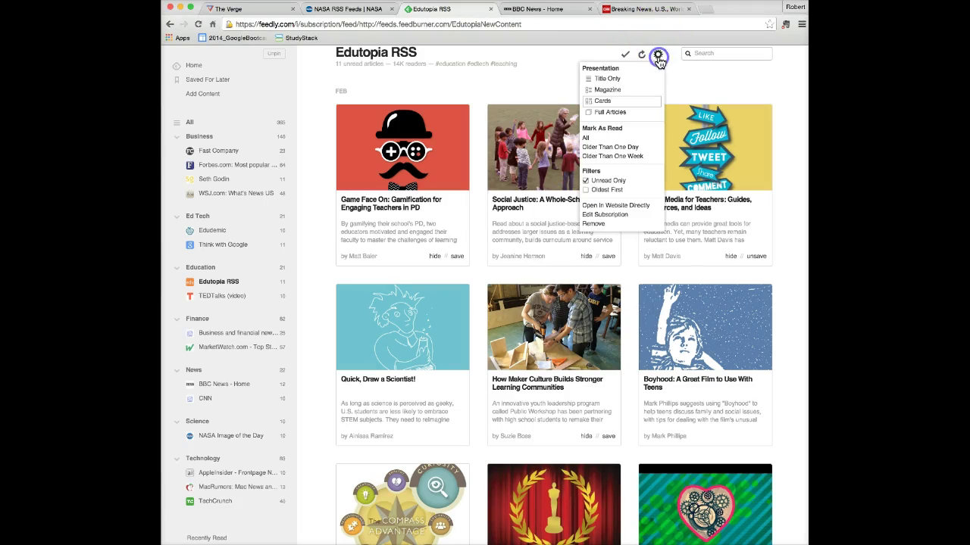
pyautogui.click(606, 79)
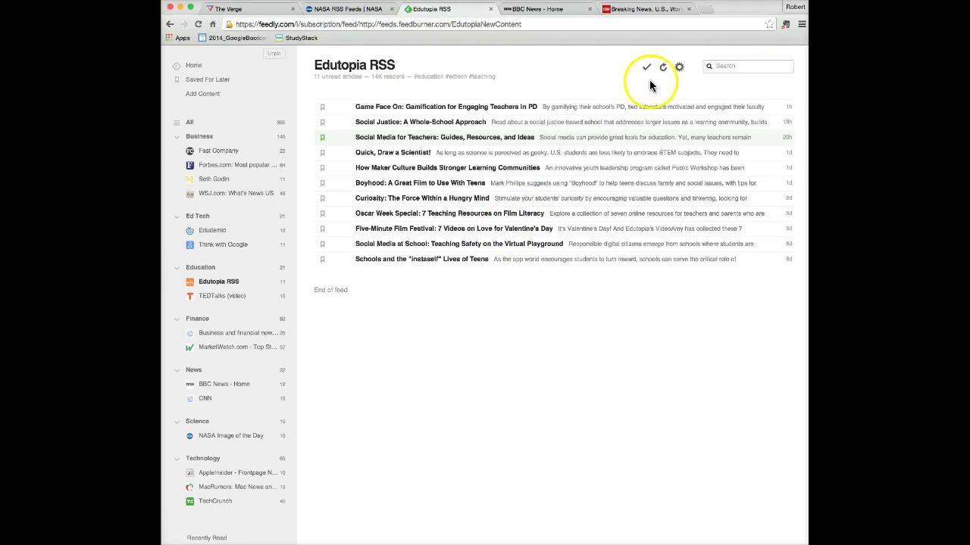
pyautogui.click(679, 67)
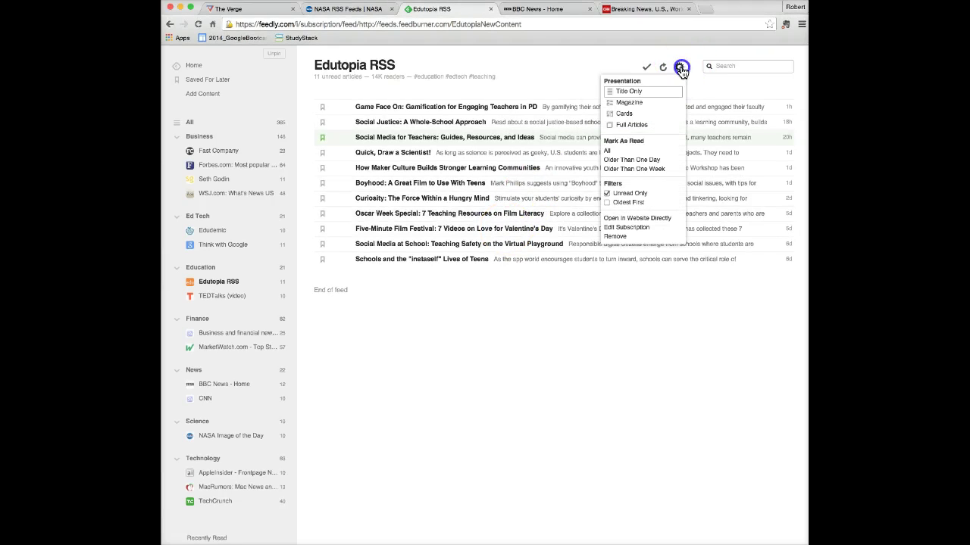
pyautogui.click(629, 103)
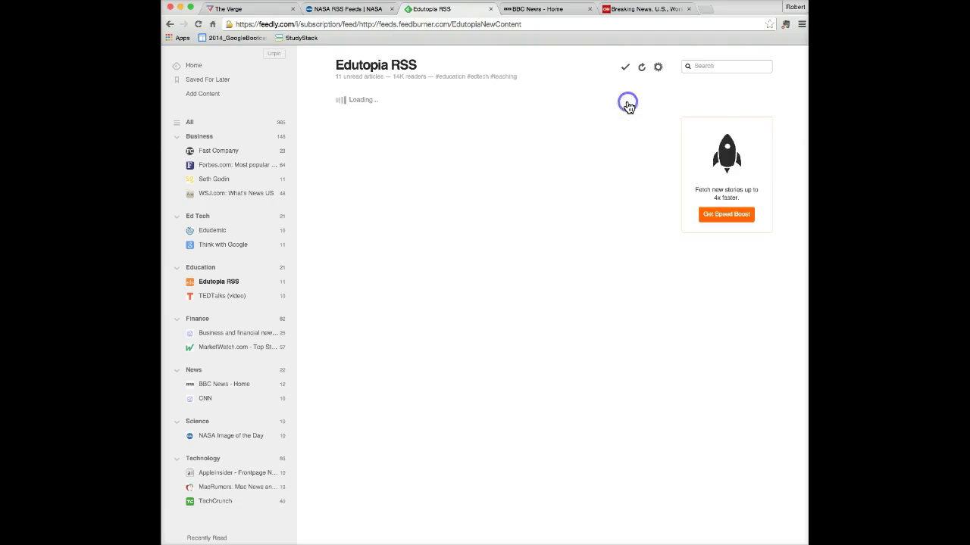
pyautogui.click(659, 69)
pyautogui.click(610, 116)
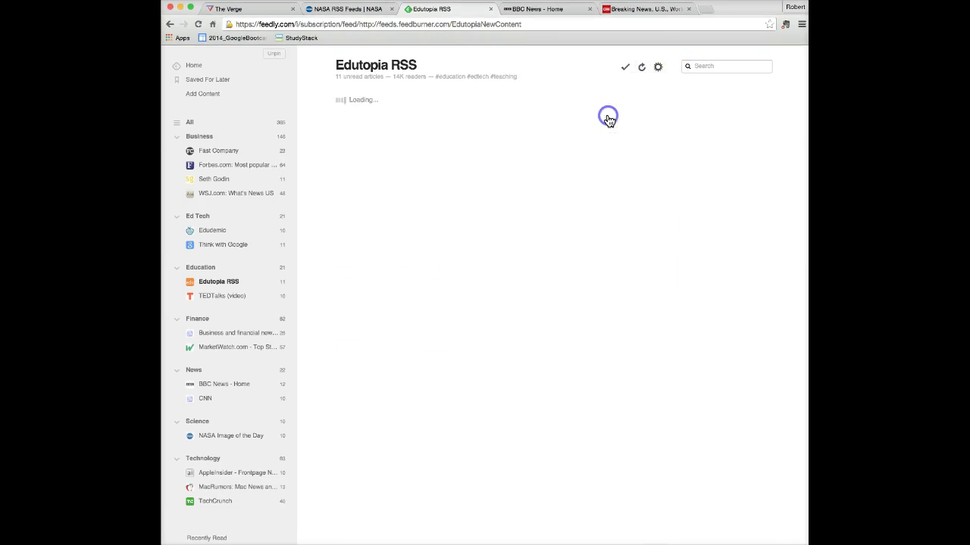
# Step: Set the presentation of the Edutopia RSS feed to Magazine
pyautogui.click(658, 67)
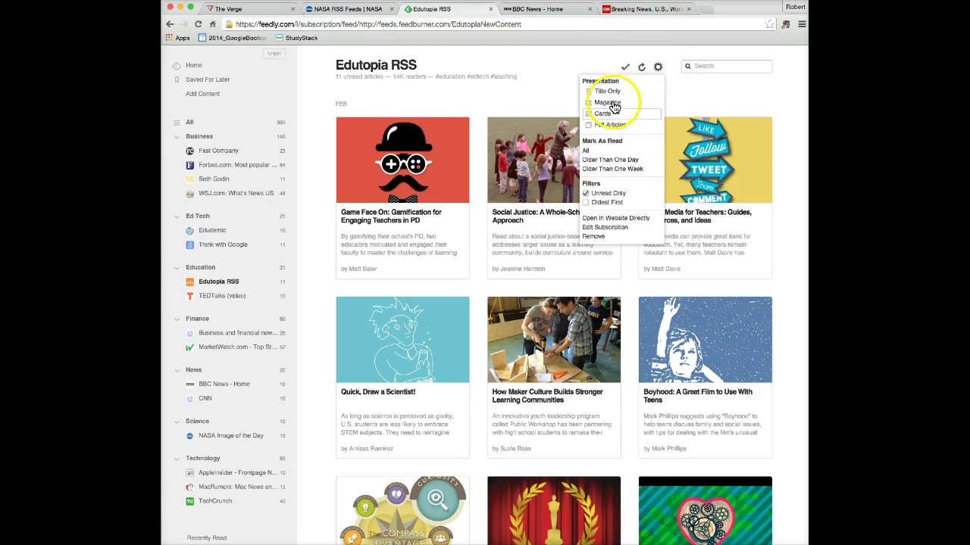
pyautogui.click(610, 103)
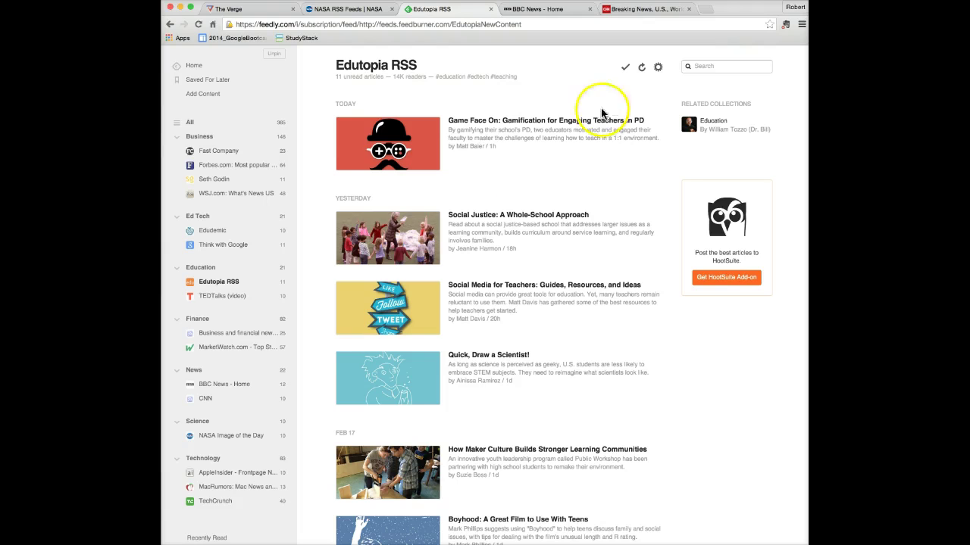
pyautogui.moveTo(520, 258)
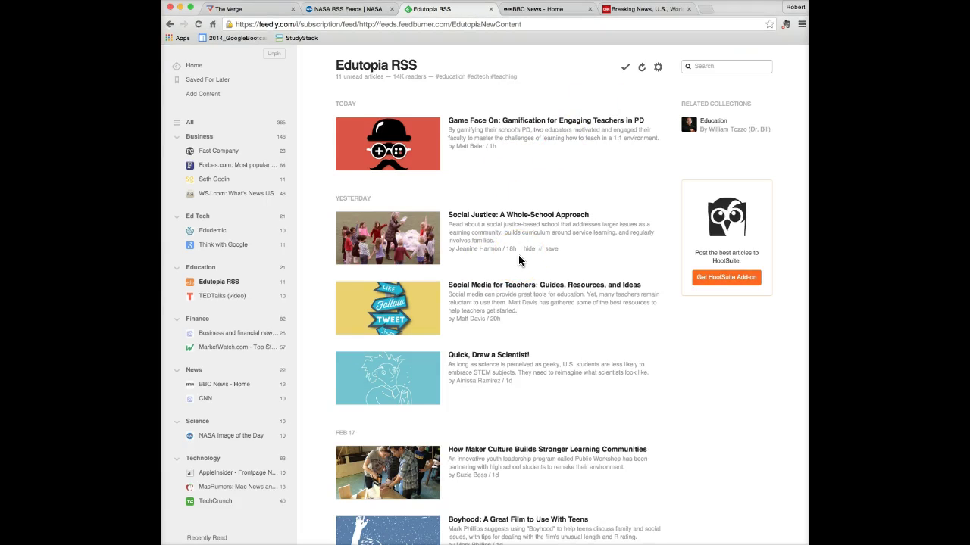